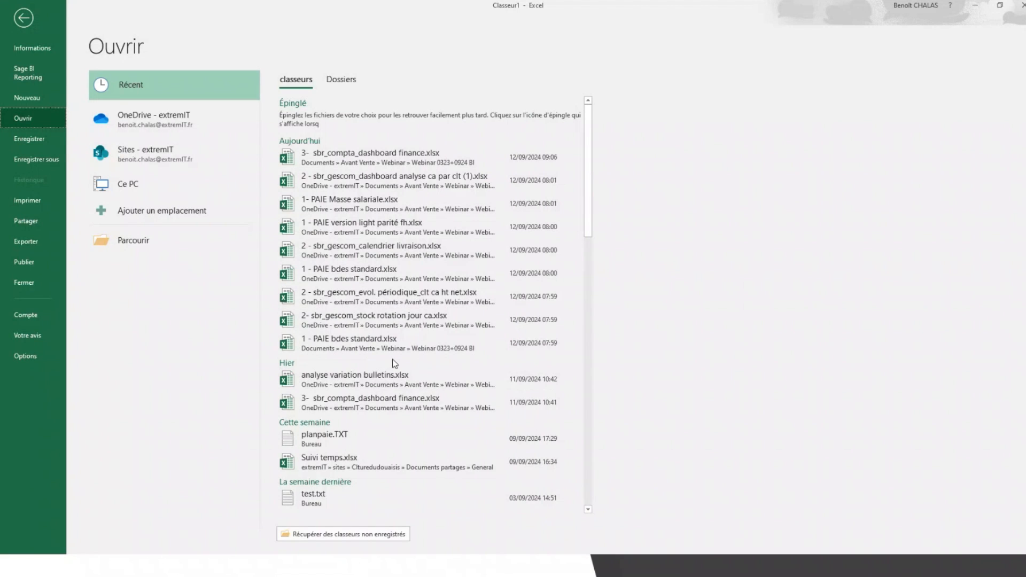
Open the workbook 1- PAIE Masse salariale.xlsx and open a Sage BI Reporting session by entering the account password.
{"action": "left_click", "coordinate": [357, 203]}
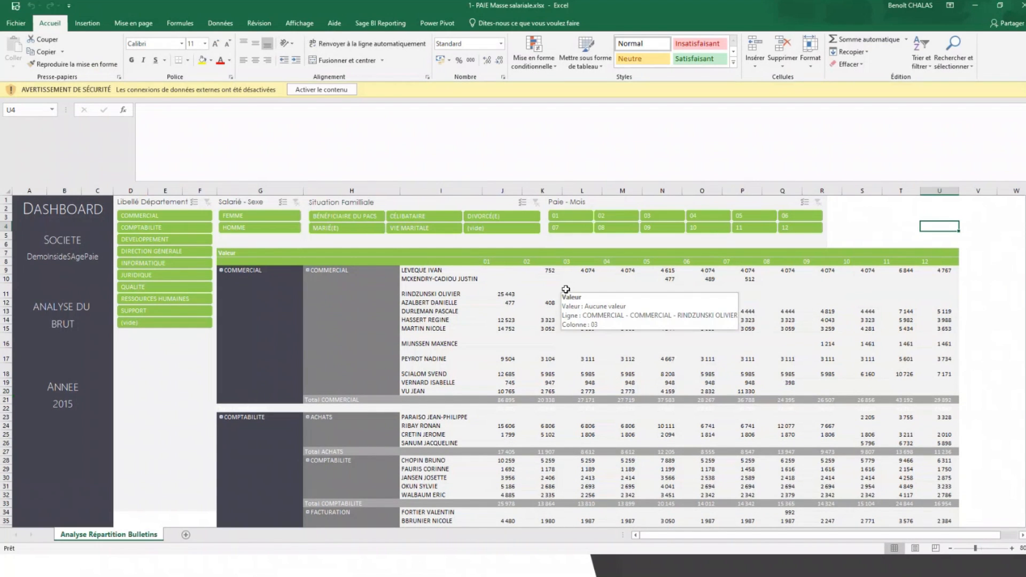
{"action": "left_click", "coordinate": [377, 27]}
{"action": "left_click", "coordinate": [57, 49]}
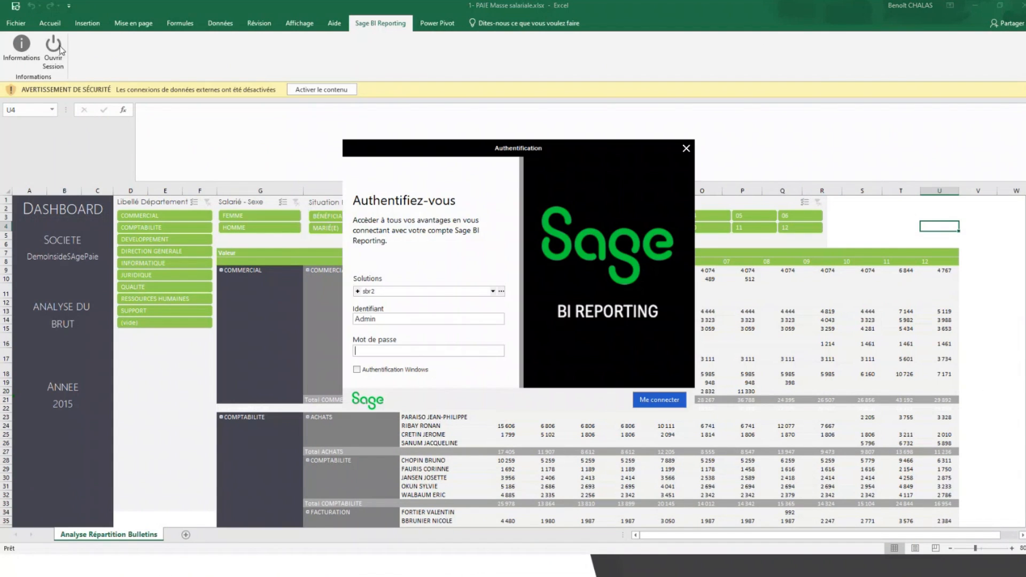
{"action": "type", "text": "*****"}
{"action": "left_click", "coordinate": [659, 400]}
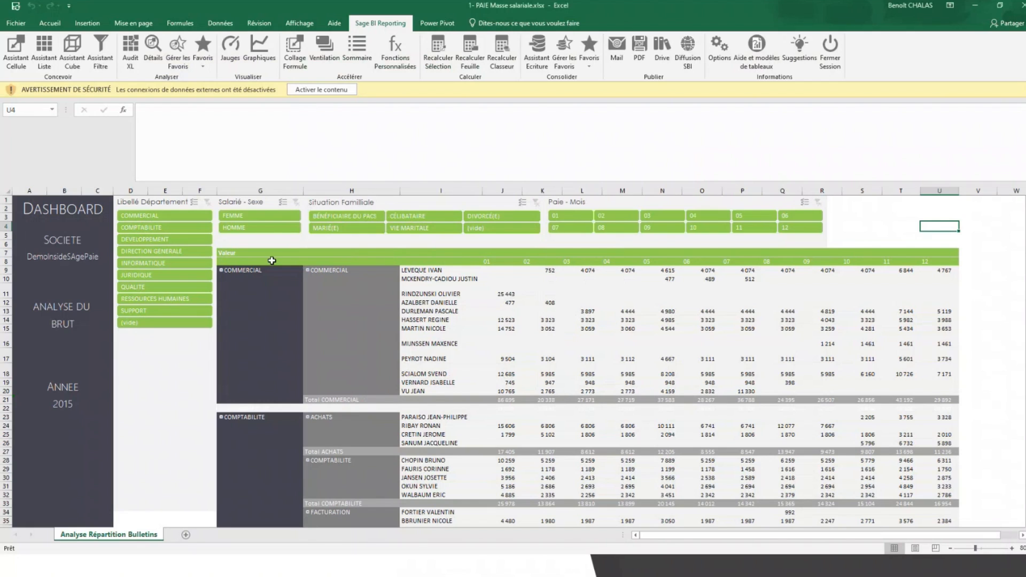
Filter the payroll dashboard to MARIÉ(E) employees in the INFORMATIQUE department.
{"action": "left_click", "coordinate": [336, 230]}
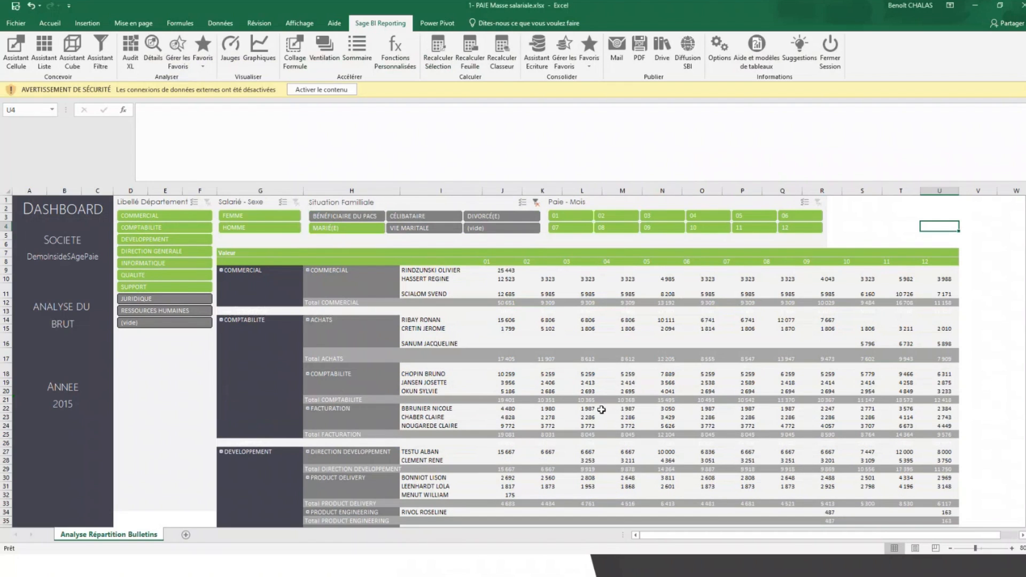
{"action": "left_click", "coordinate": [150, 265]}
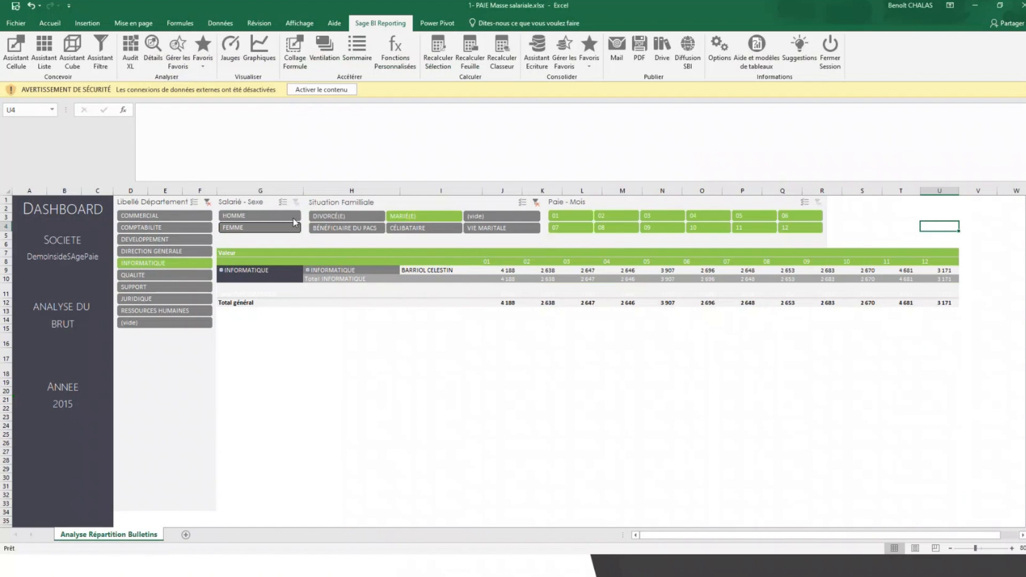
Try other family situations such as DIVORCÉ(E) and (vide) in the payroll dashboard, and clear the Situation Familliale filter.
{"action": "left_click", "coordinate": [332, 217]}
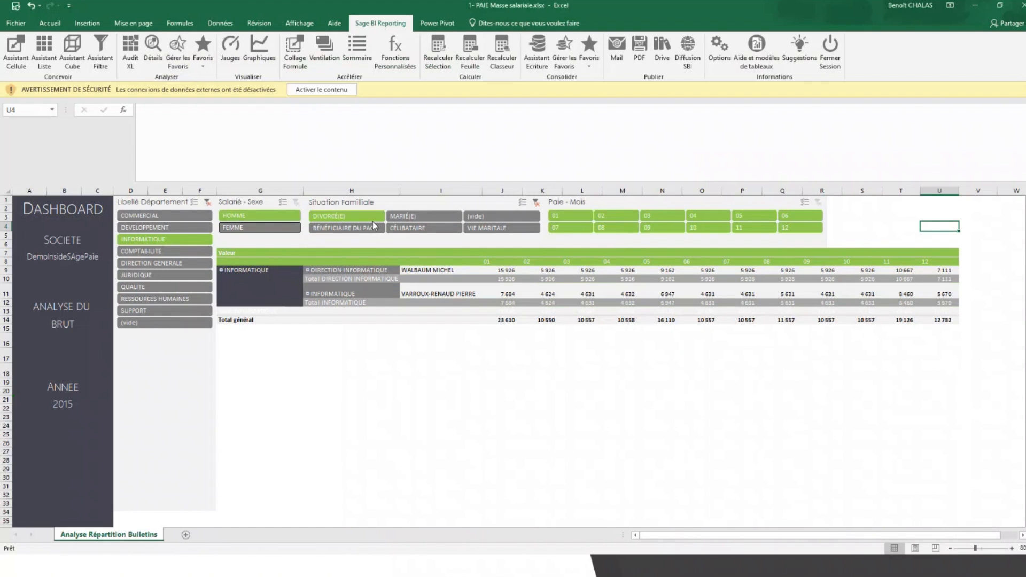
{"action": "left_click", "coordinate": [413, 216]}
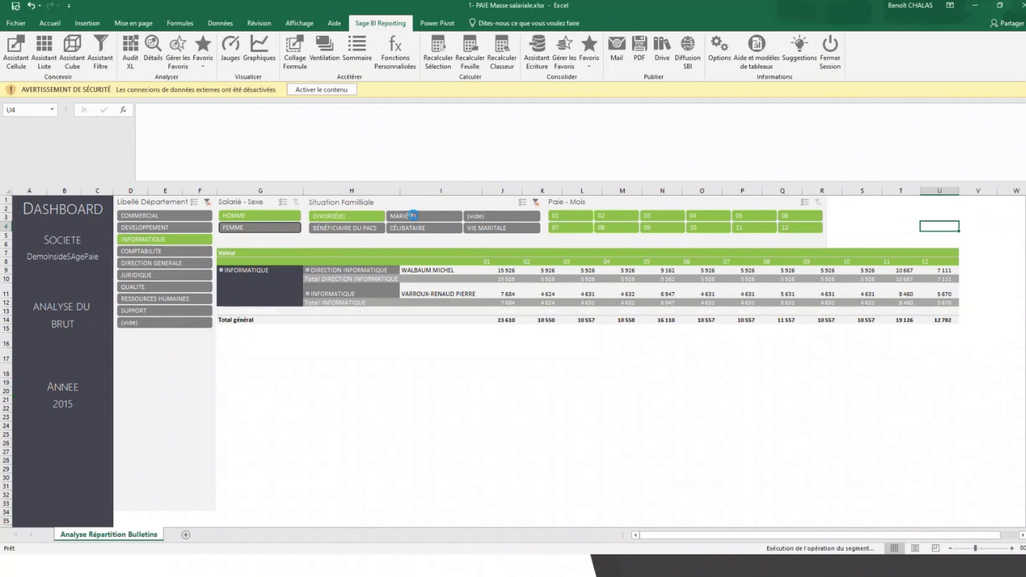
{"action": "left_click", "coordinate": [505, 216]}
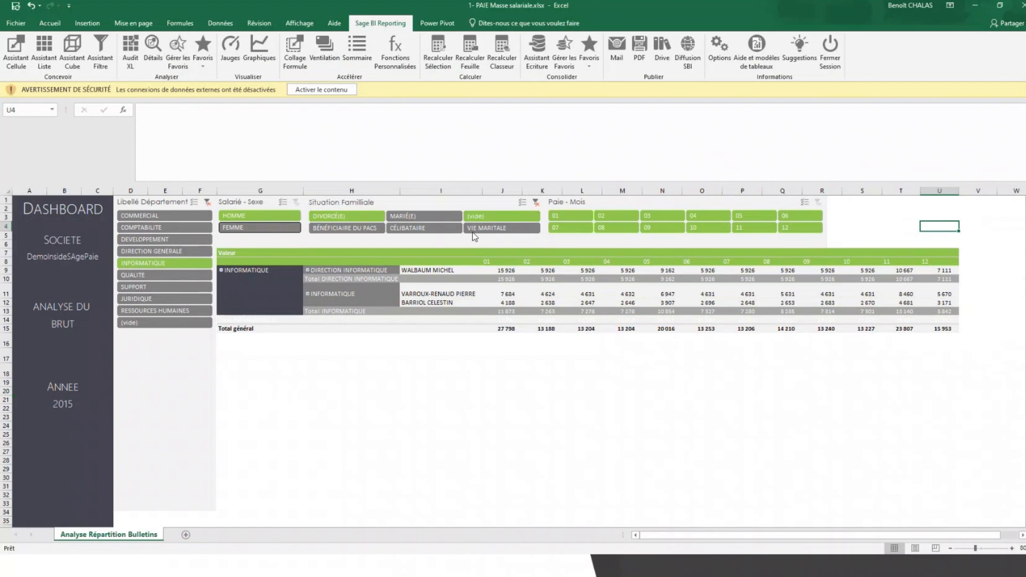
{"action": "left_click", "coordinate": [413, 216]}
{"action": "left_click", "coordinate": [423, 218]}
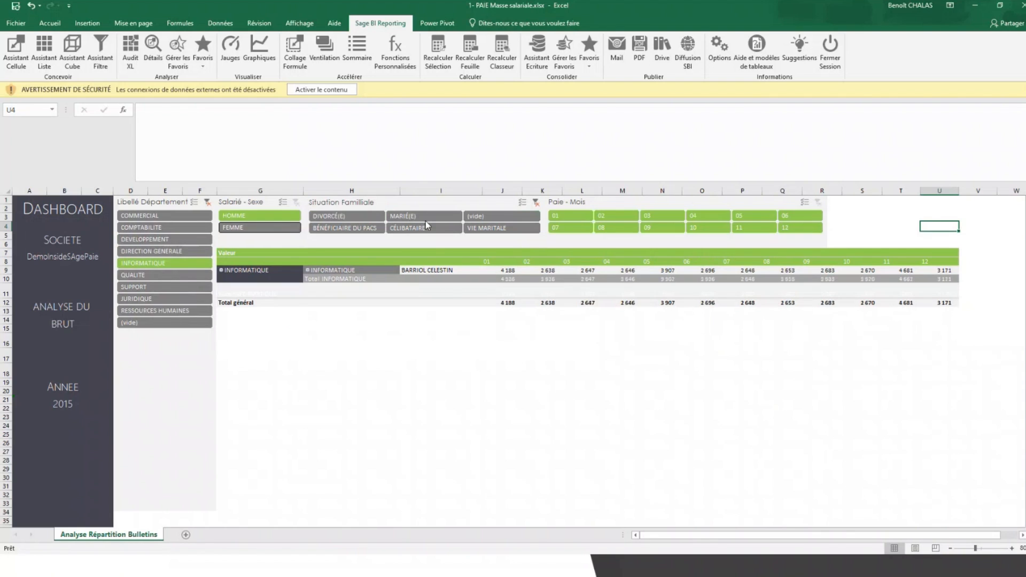
{"action": "left_click", "coordinate": [536, 202]}
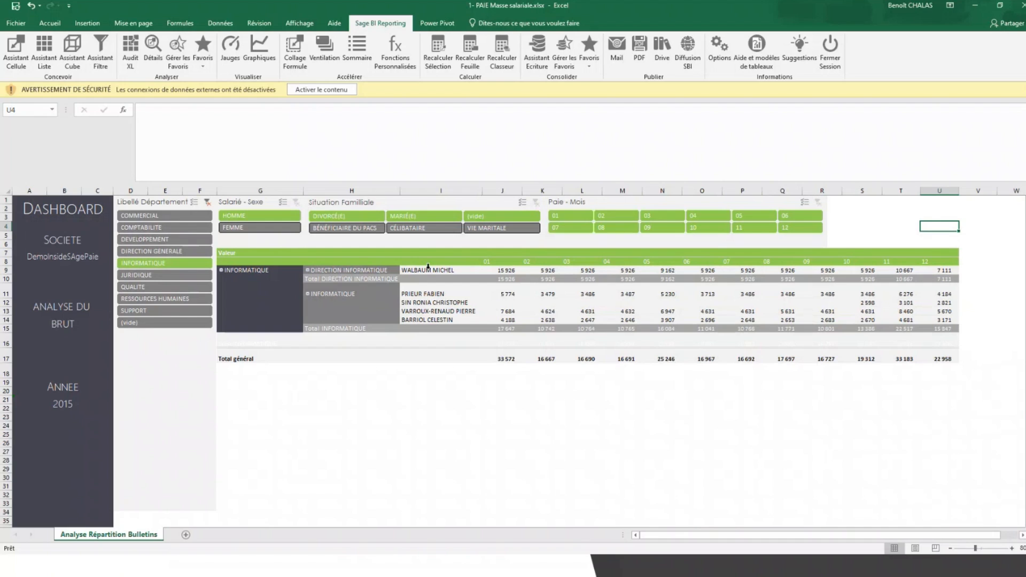
{"action": "left_click", "coordinate": [510, 302]}
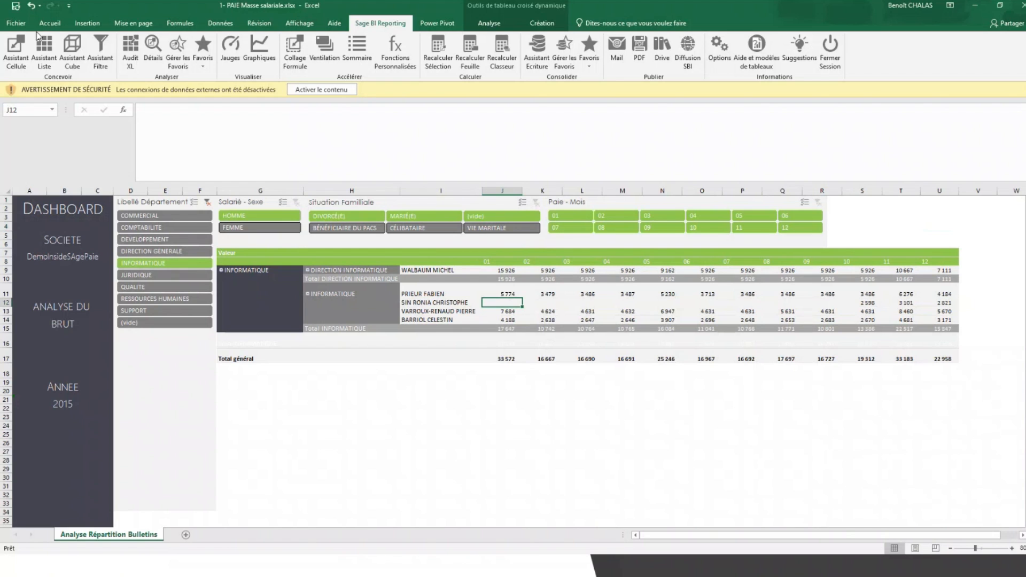
Open the recent workbook 2- sbr_gescom_stock rotation jour ca.xlsx and show its Stock Rotation Jour CA sheet.
{"action": "left_click", "coordinate": [15, 23]}
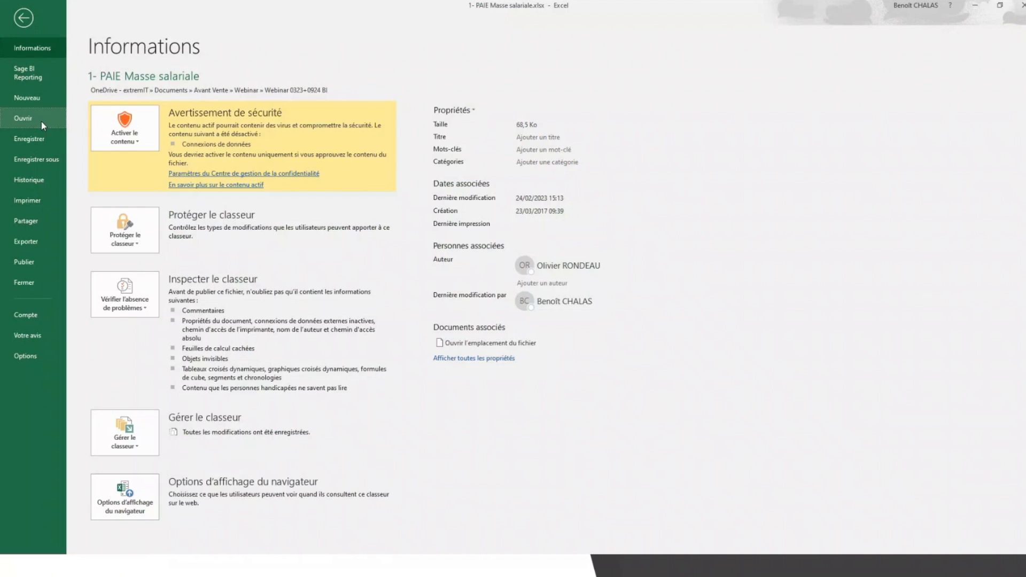
{"action": "left_click", "coordinate": [41, 120]}
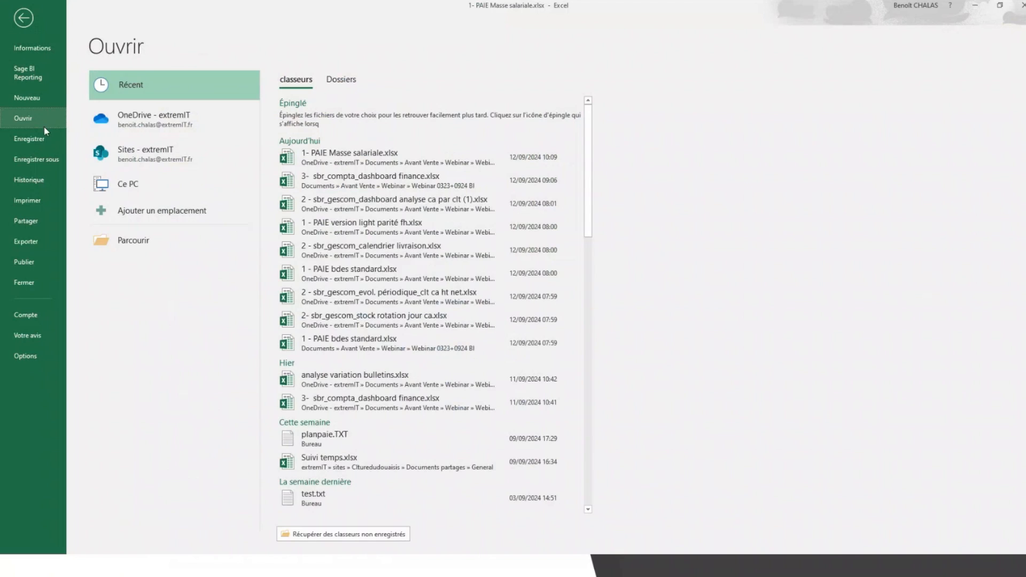
{"action": "left_click", "coordinate": [419, 320]}
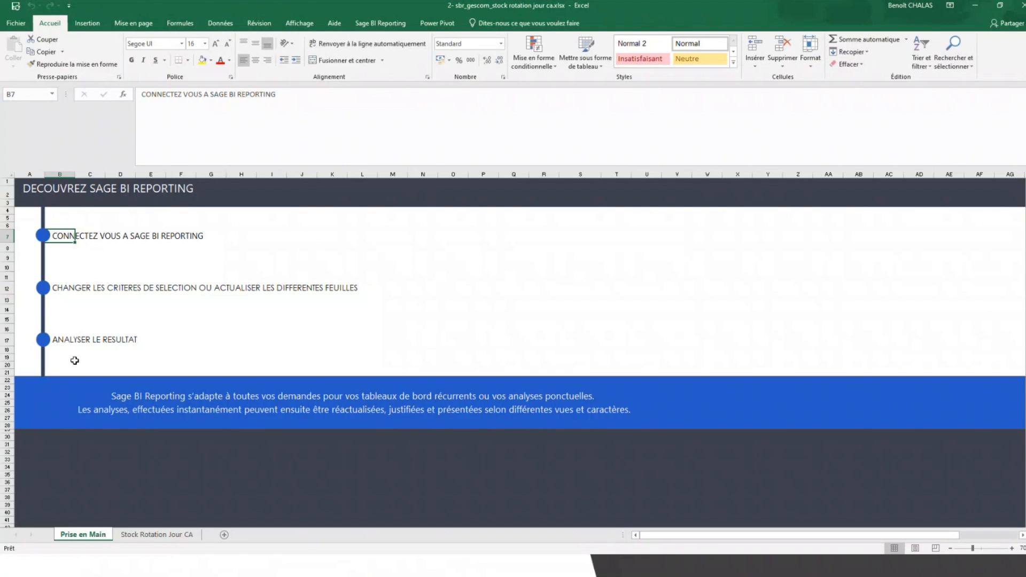
{"action": "left_click", "coordinate": [172, 535]}
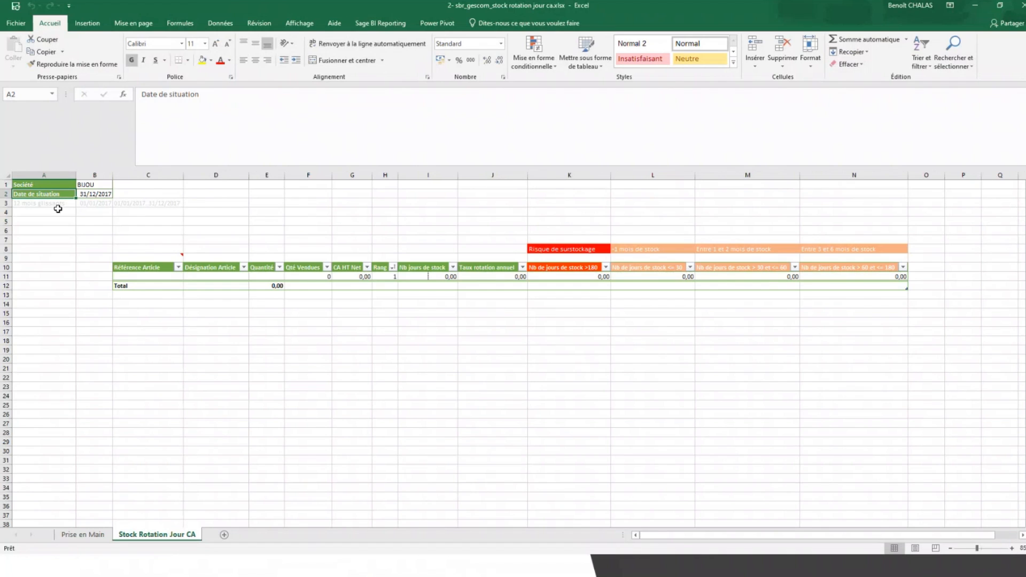
Set the Date de situation in cell B2 to 31/12/2024.
{"action": "left_click", "coordinate": [99, 194]}
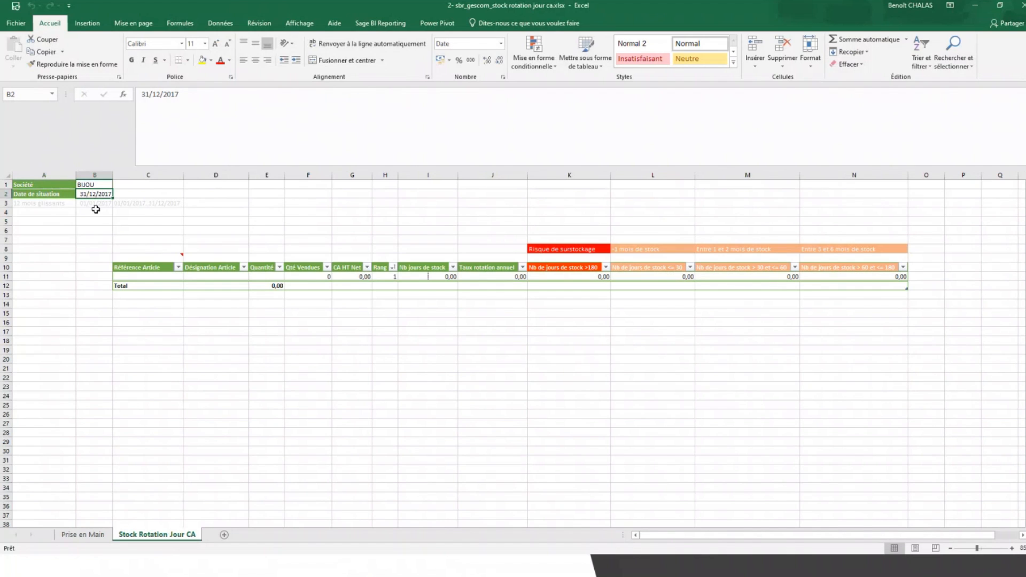
{"action": "left_click_drag", "start_coordinate": [181, 94], "coordinate": [171, 94]}
{"action": "type", "text": "24"}
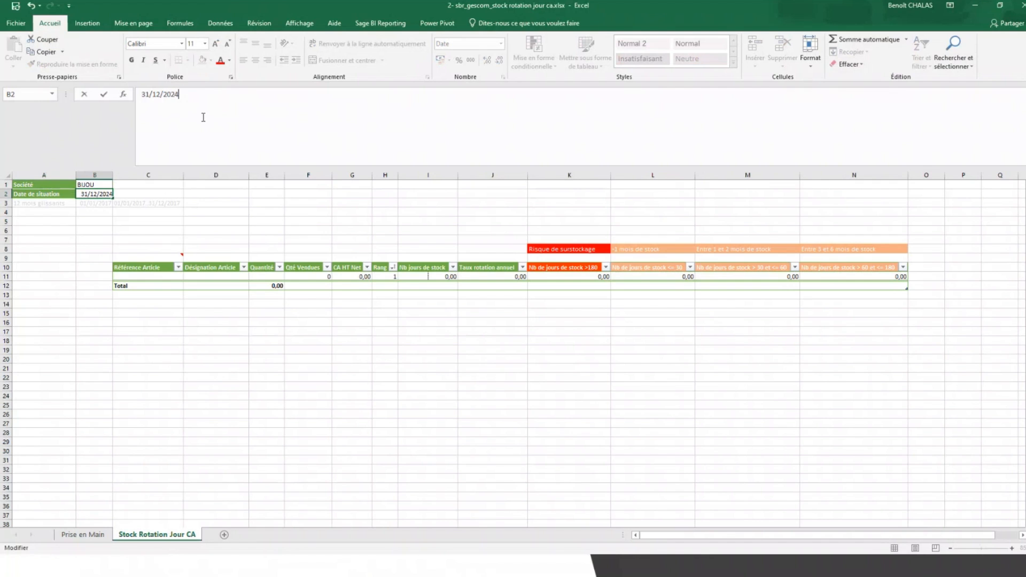
{"action": "key", "text": "Return"}
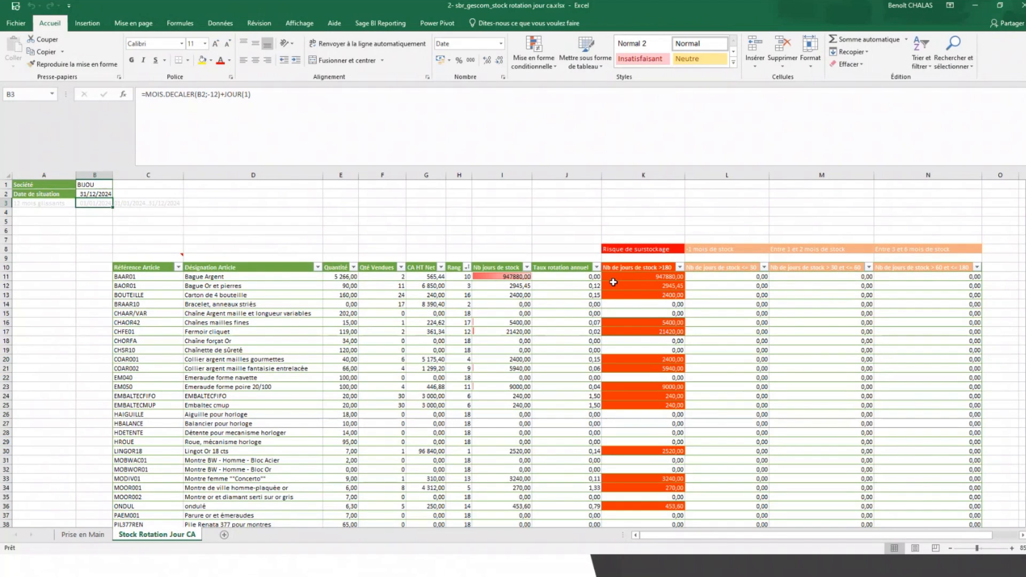
Examine the stock rotation table's item rows and the formulas for days of stock, annual rotation rate and overstock above 180 days.
{"action": "left_click", "coordinate": [614, 278]}
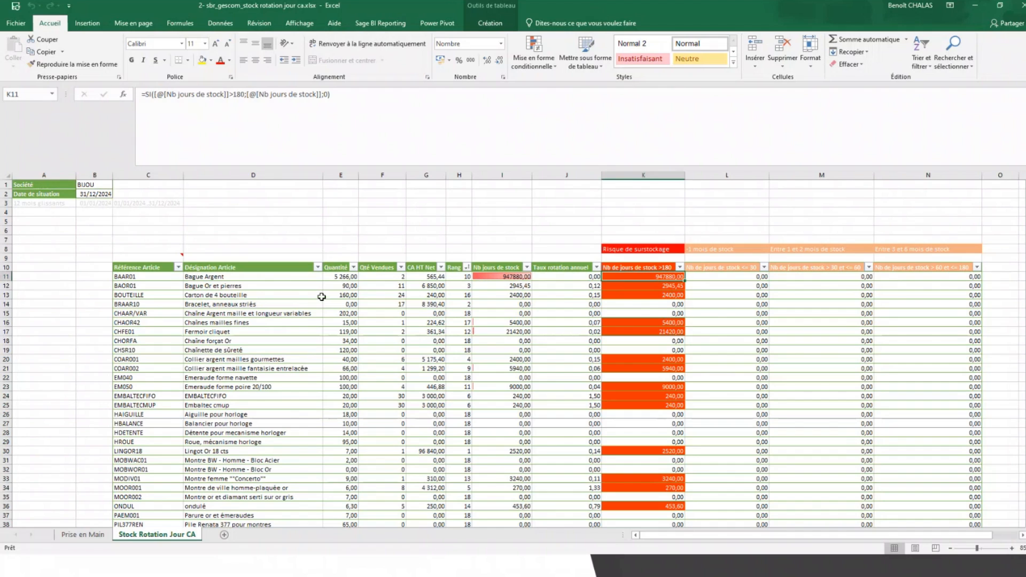
{"action": "left_click", "coordinate": [350, 286]}
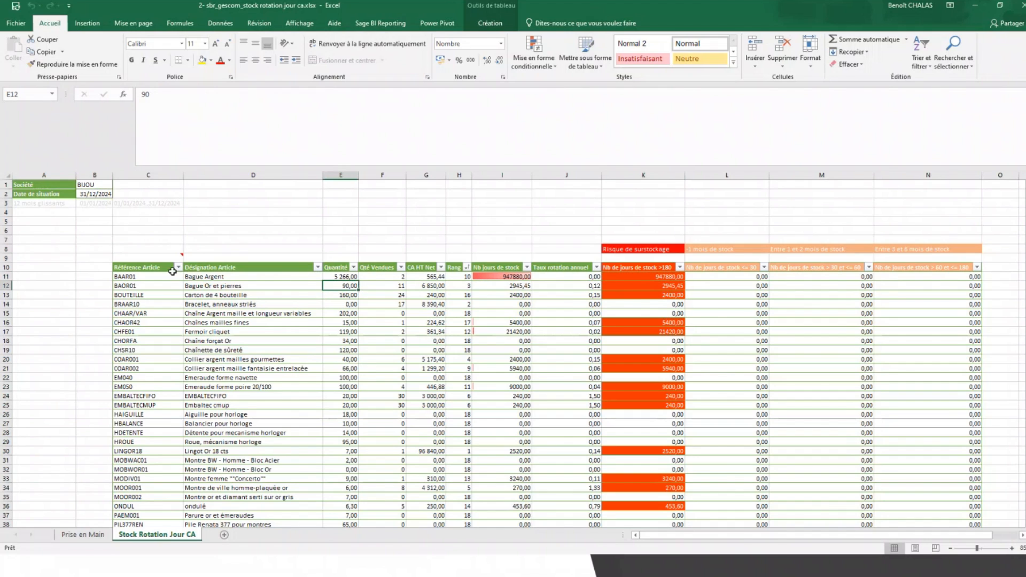
{"action": "left_click", "coordinate": [154, 285]}
{"action": "left_click", "coordinate": [155, 276]}
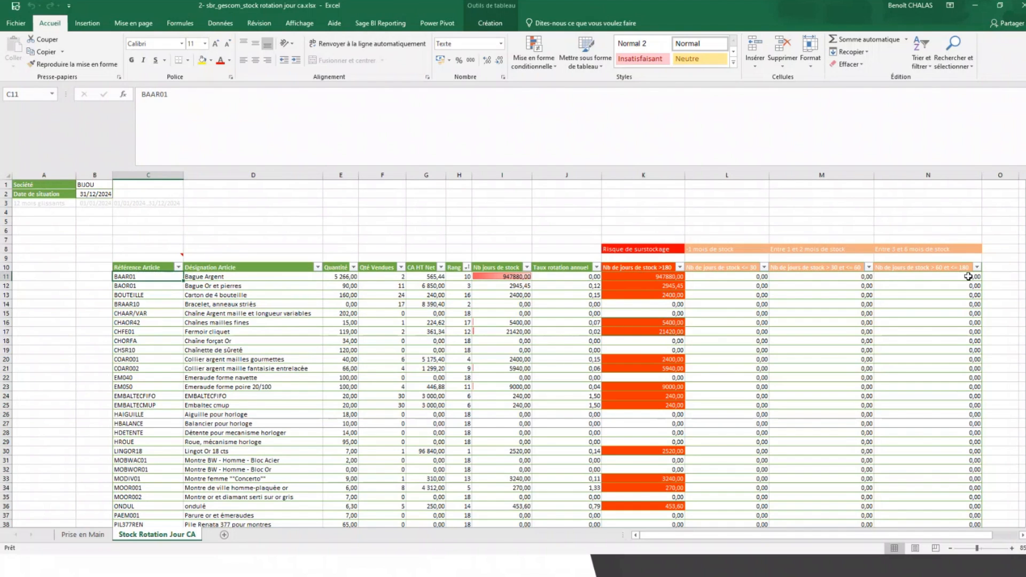
{"action": "left_click", "coordinate": [628, 275]}
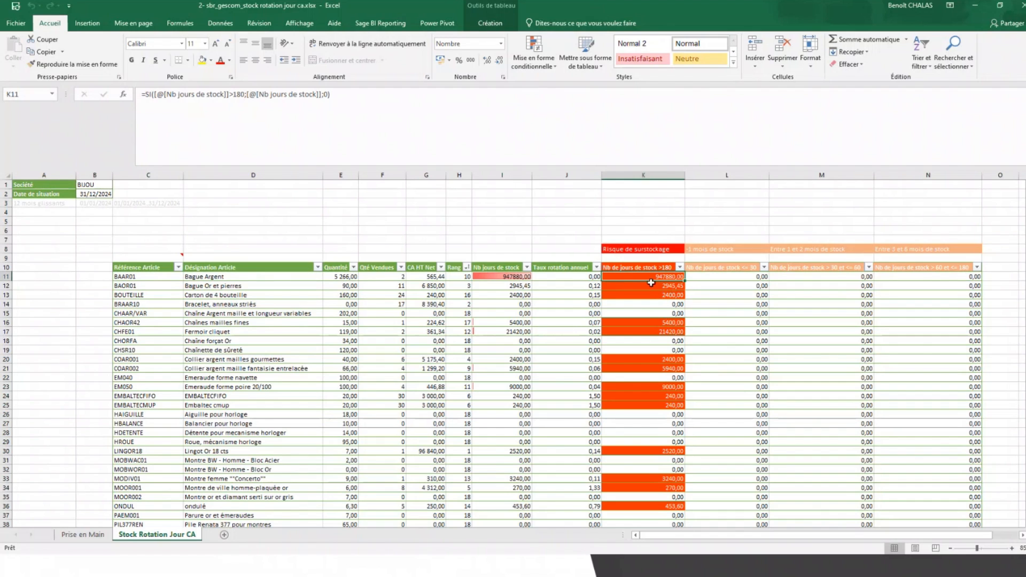
{"action": "left_click", "coordinate": [650, 287]}
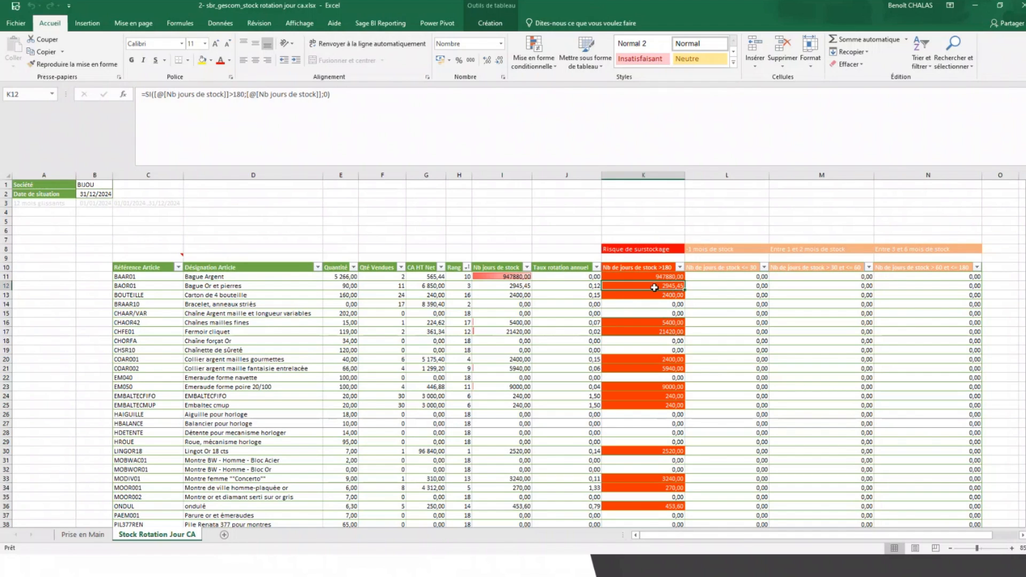
{"action": "left_click", "coordinate": [382, 104]}
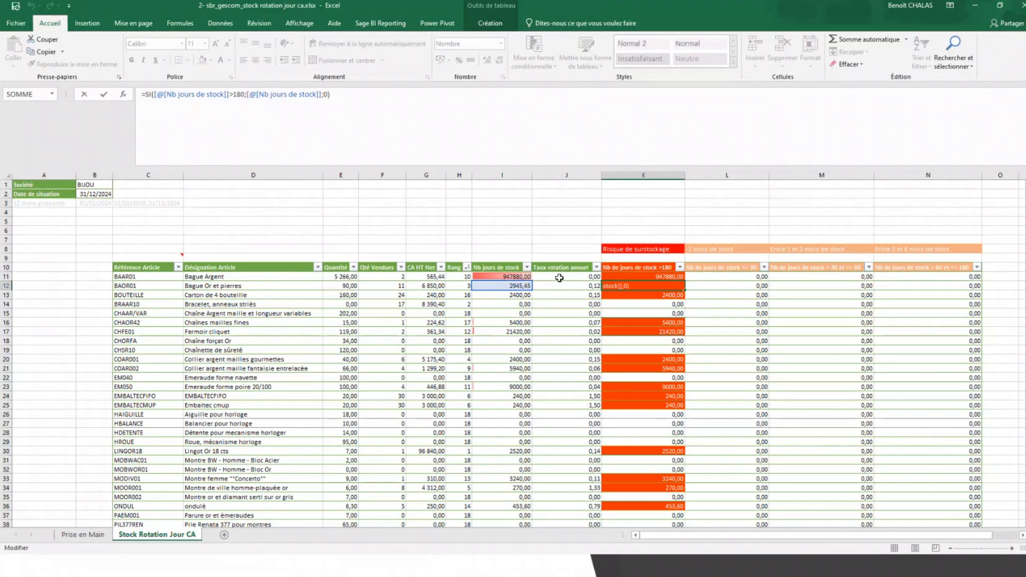
{"action": "key", "text": "Escape"}
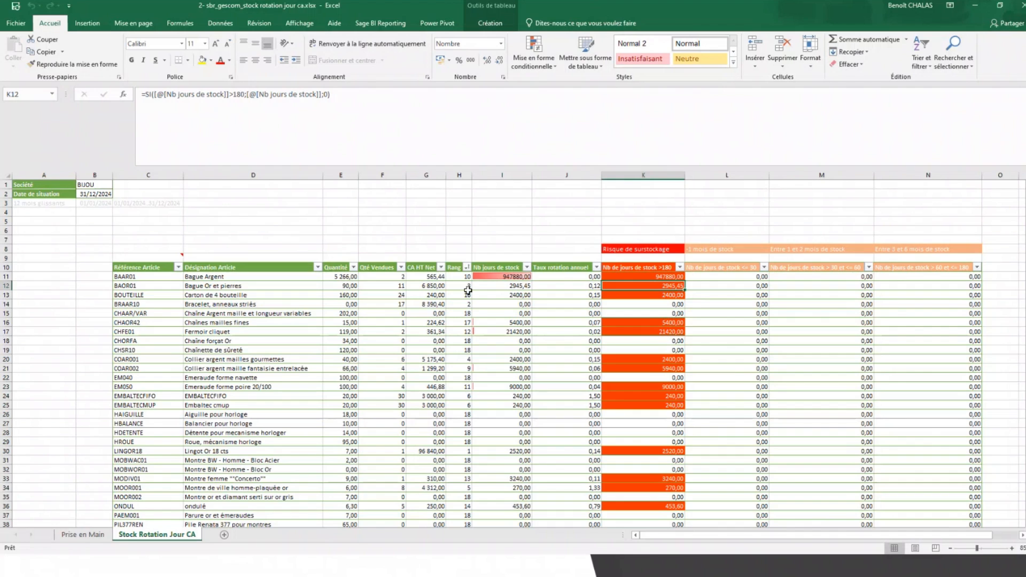
{"action": "left_click", "coordinate": [518, 276]}
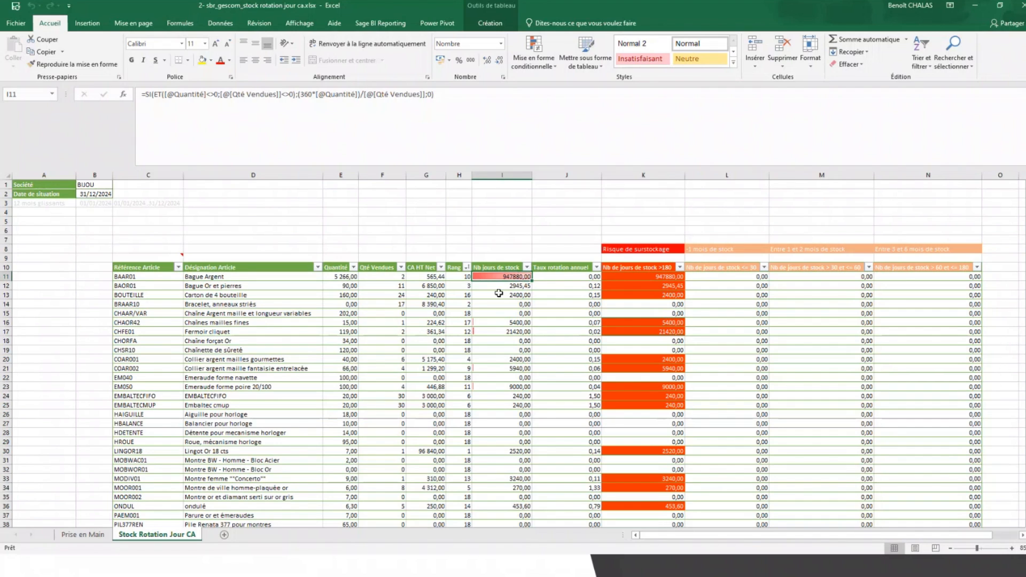
{"action": "left_click", "coordinate": [588, 287]}
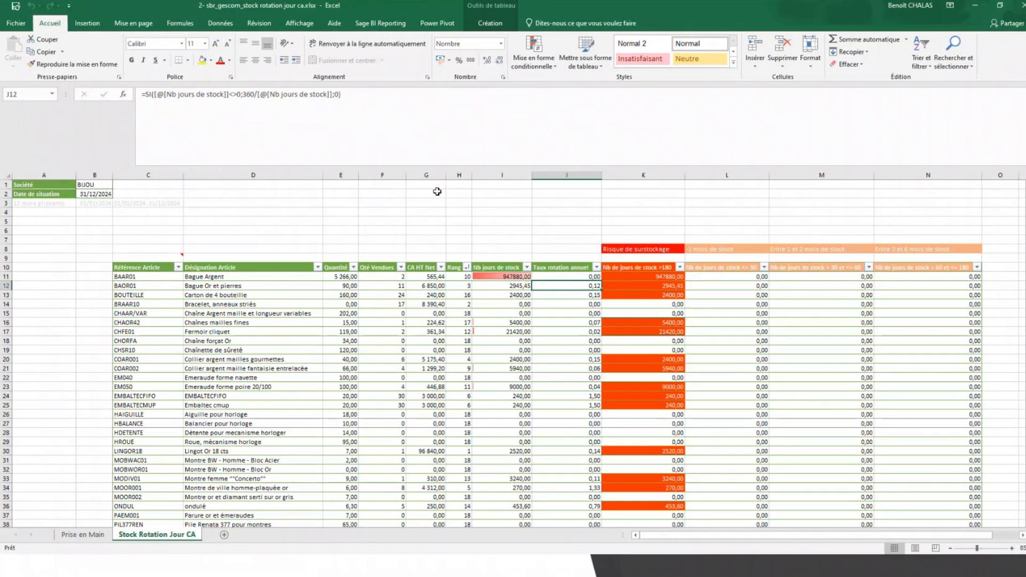
Add a blank worksheet after the Stock Rotation Jour CA sheet and display the Sage BI Reporting commands.
{"action": "left_click", "coordinate": [224, 535]}
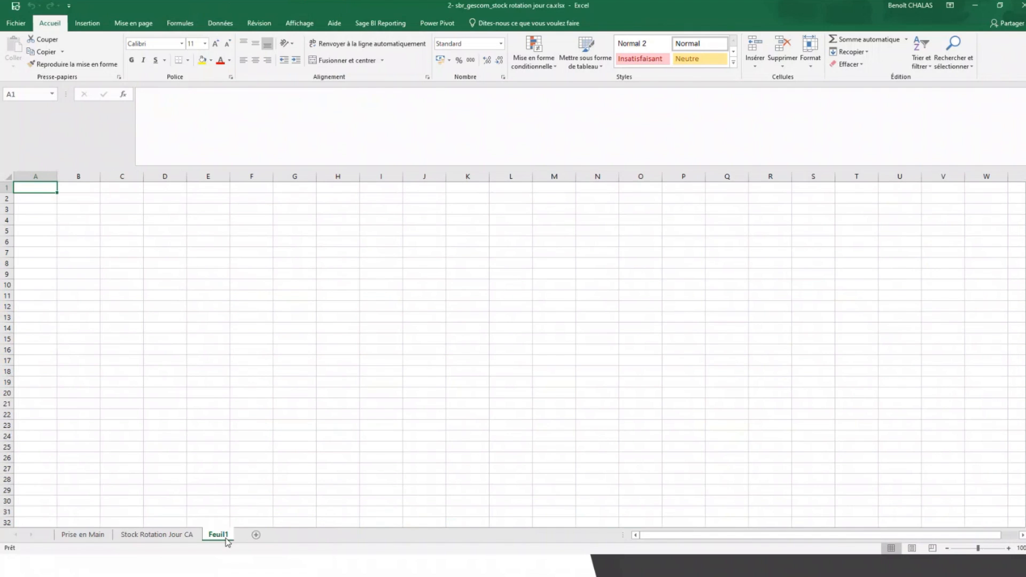
{"action": "left_click", "coordinate": [105, 199]}
{"action": "left_click", "coordinate": [67, 197]}
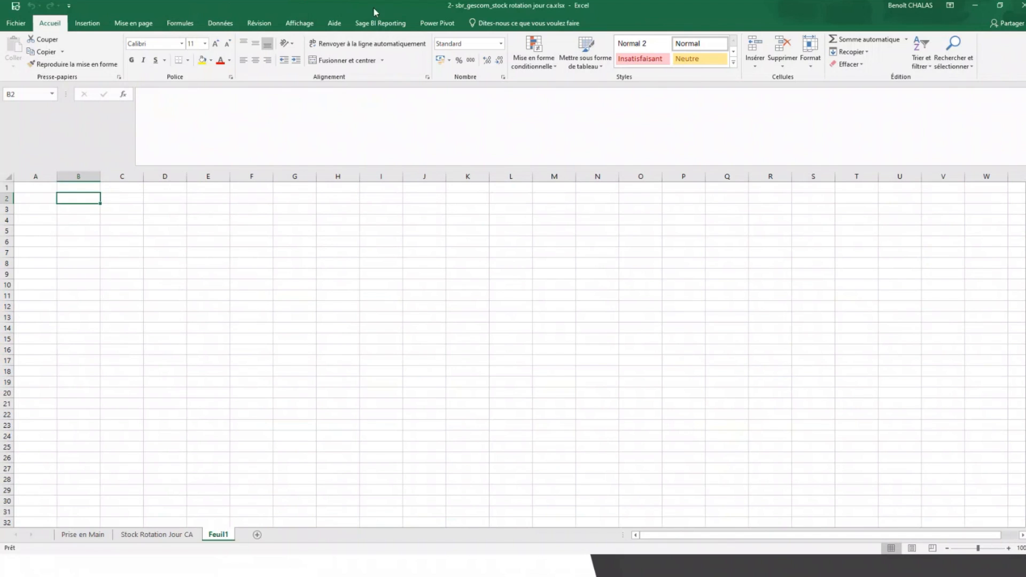
{"action": "left_click", "coordinate": [380, 23]}
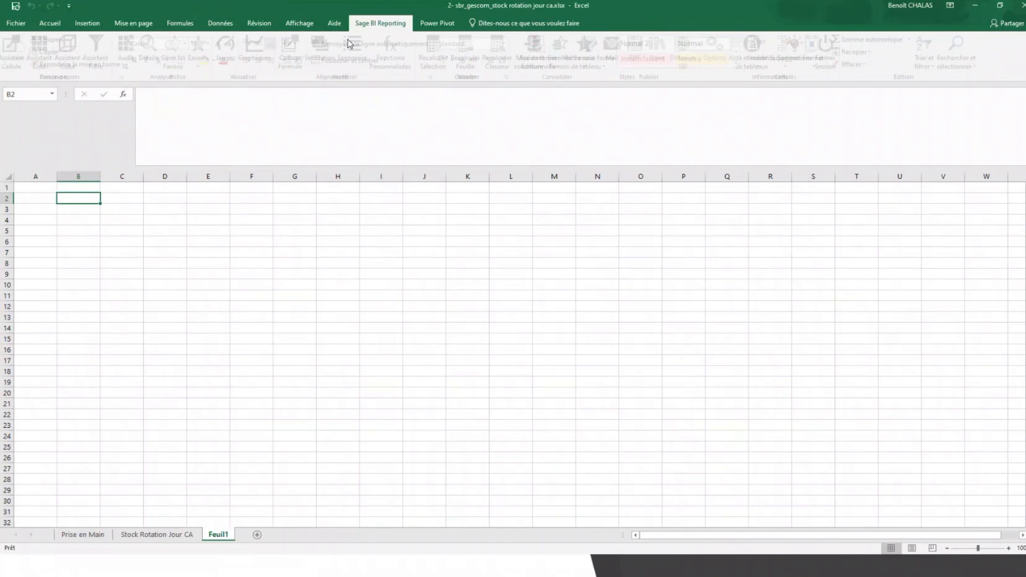
{"action": "left_click", "coordinate": [78, 207]}
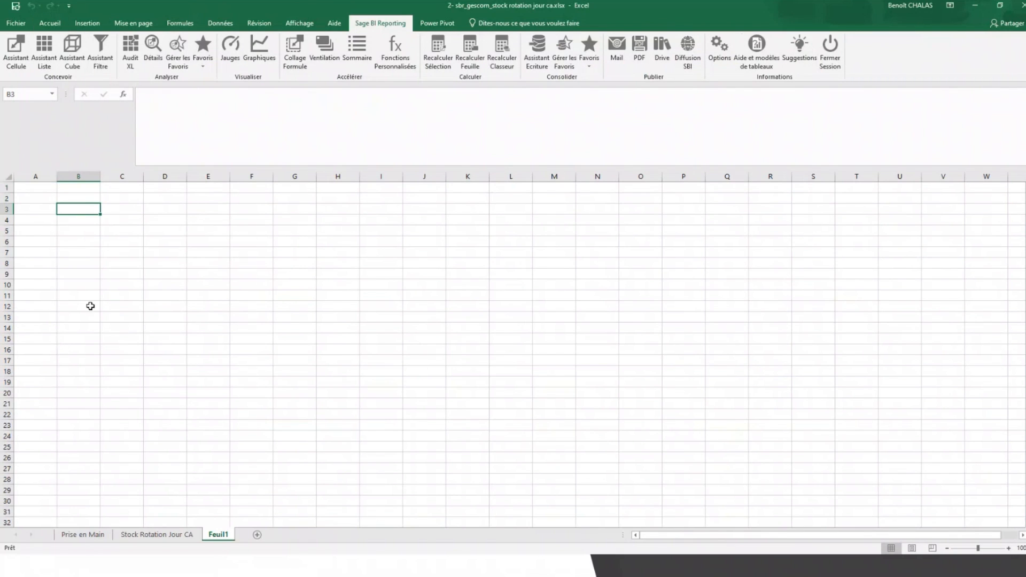
Check the company parameter on the Stock Rotation Jour CA sheet and enter the label Société in cell A1 of the new sheet.
{"action": "left_click", "coordinate": [140, 535]}
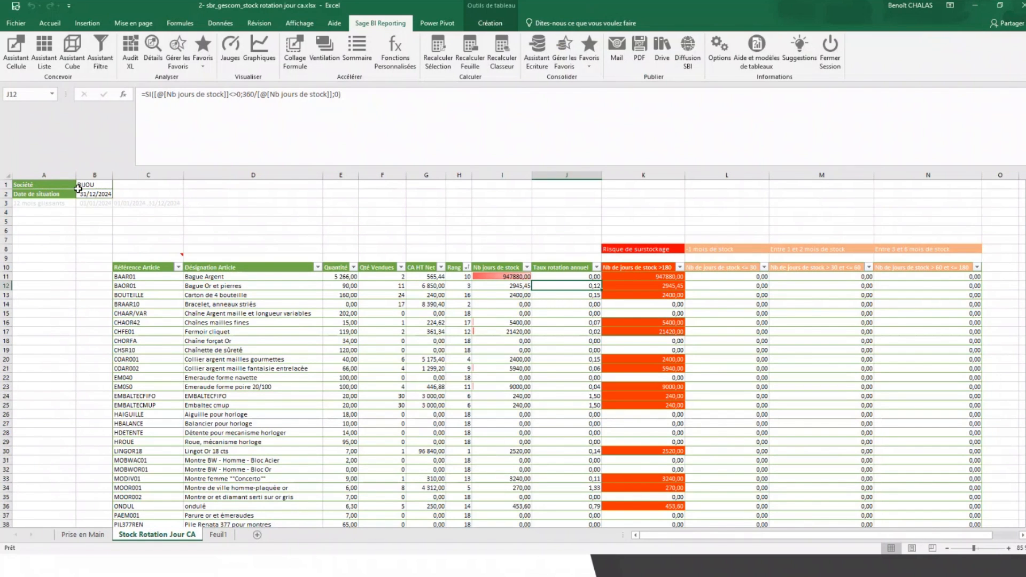
{"action": "double_click", "coordinate": [96, 185]}
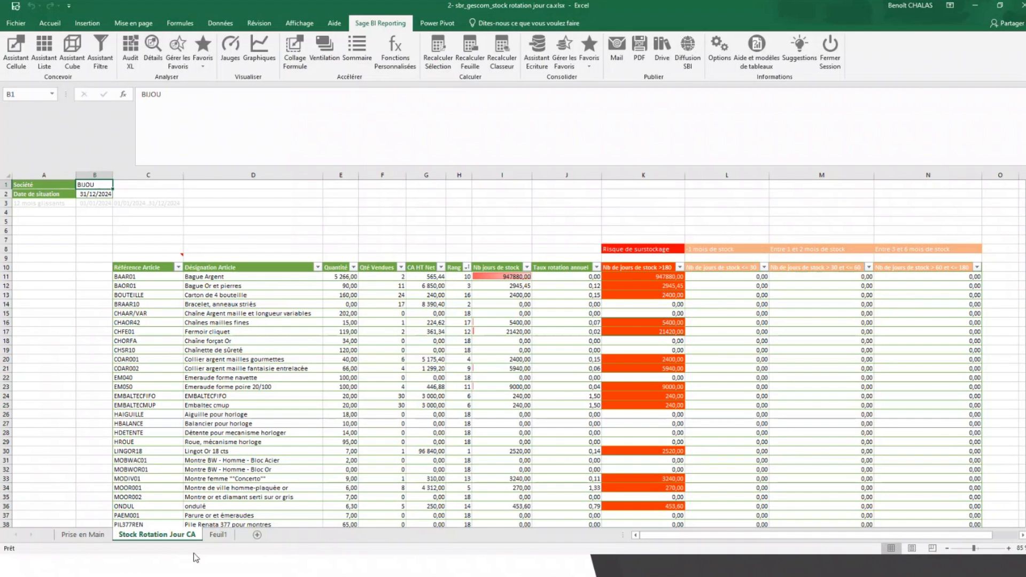
{"action": "left_click", "coordinate": [219, 535]}
{"action": "mouse_move", "coordinate": [53, 188]}
{"action": "left_mouse_down"}
{"action": "mouse_move", "coordinate": [150, 199]}
{"action": "mouse_move", "coordinate": [623, 184]}
{"action": "mouse_move", "coordinate": [699, 211]}
{"action": "mouse_move", "coordinate": [61, 244]}
{"action": "mouse_move", "coordinate": [144, 213]}
{"action": "mouse_move", "coordinate": [42, 190]}
{"action": "left_mouse_up"}
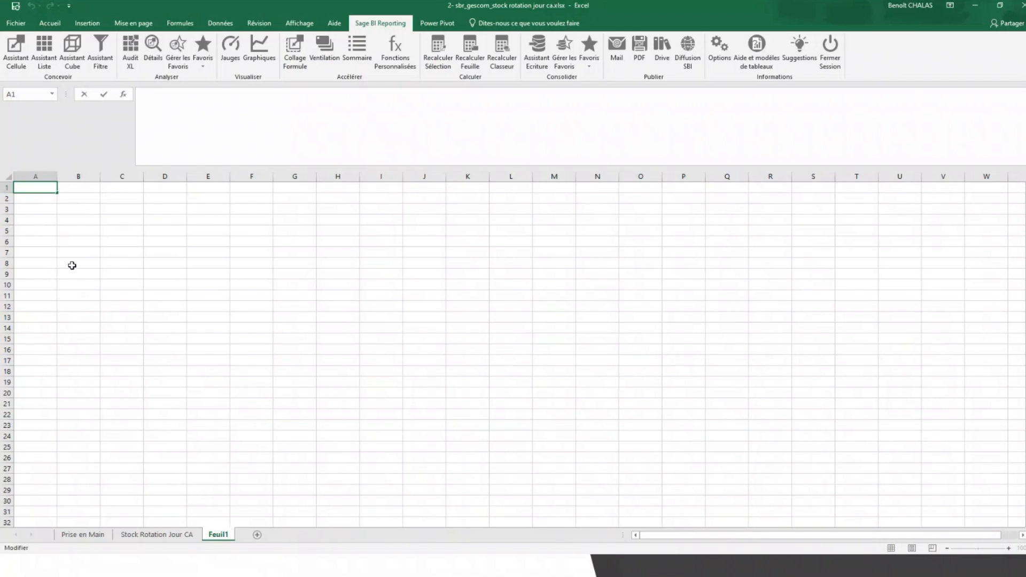
{"action": "left_click", "coordinate": [95, 248]}
{"action": "left_click", "coordinate": [34, 192]}
{"action": "left_click", "coordinate": [208, 116]}
{"action": "type", "text": "Société"}
{"action": "key", "text": "Return"}
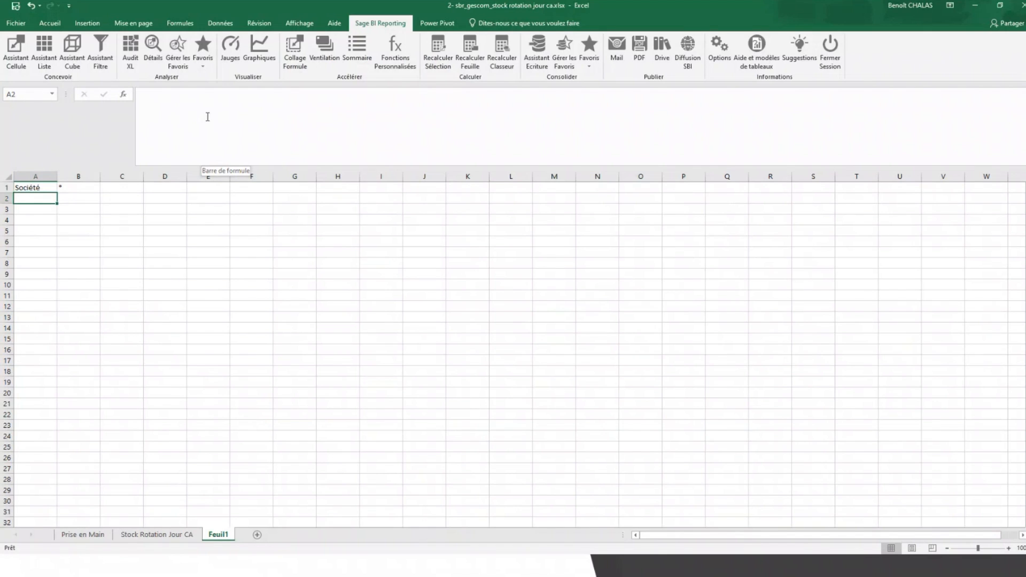
Enter the label Famille in cell A2 and the wildcard * in cell B2.
{"action": "type", "text": "Famille"}
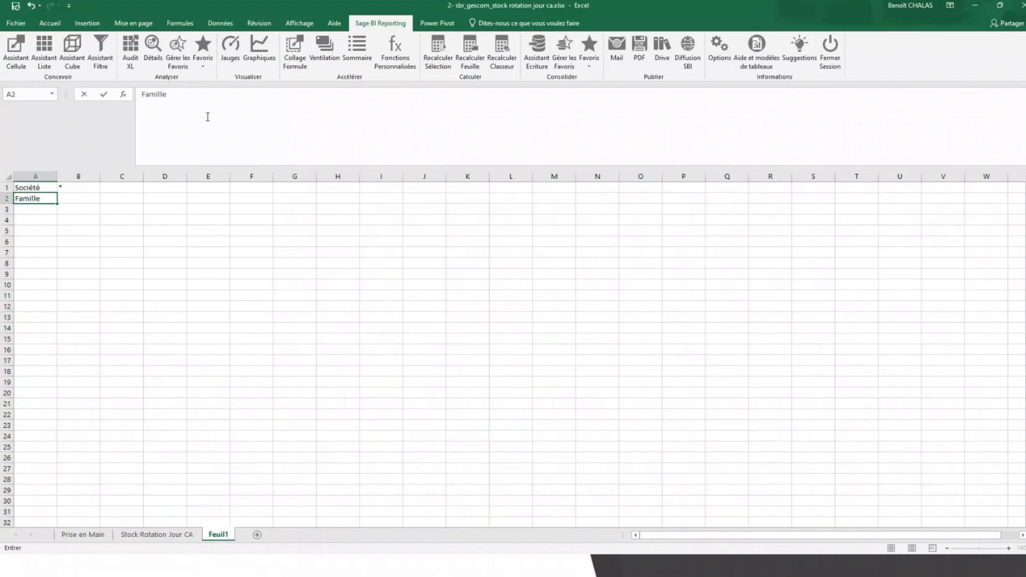
{"action": "key", "text": "Tab"}
{"action": "type", "text": "*"}
{"action": "key", "text": "Return"}
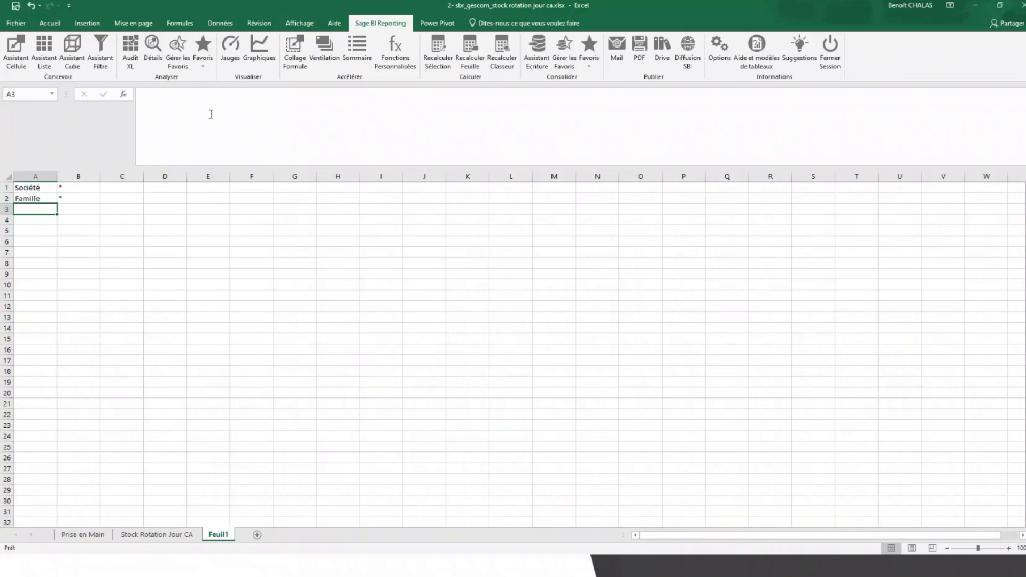
Start a list report in cell B4 based on the Ventes model of the Sage 100 Gestion Commerciale connector.
{"action": "left_click", "coordinate": [96, 221]}
{"action": "left_click", "coordinate": [45, 53]}
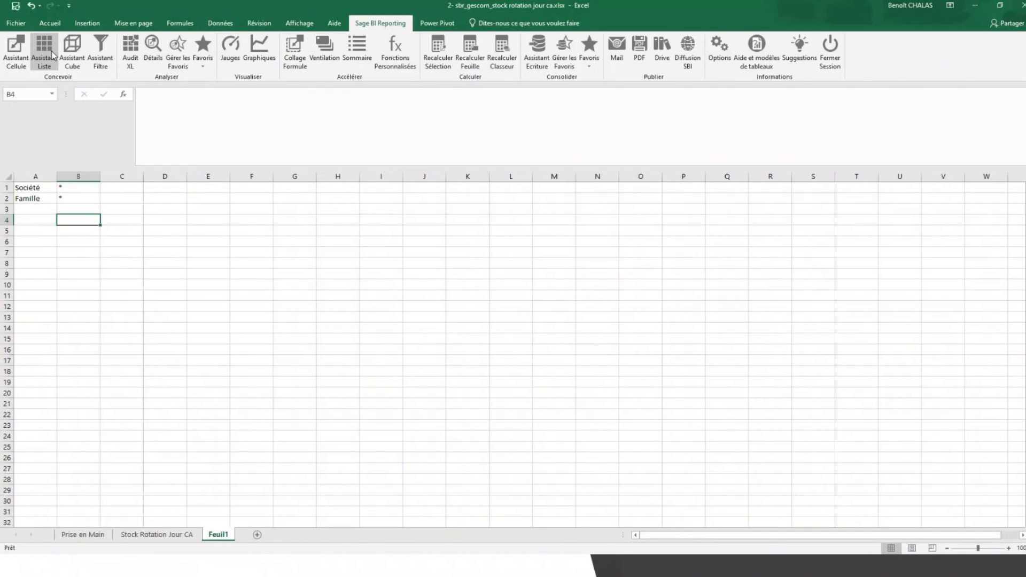
{"action": "left_click", "coordinate": [46, 56]}
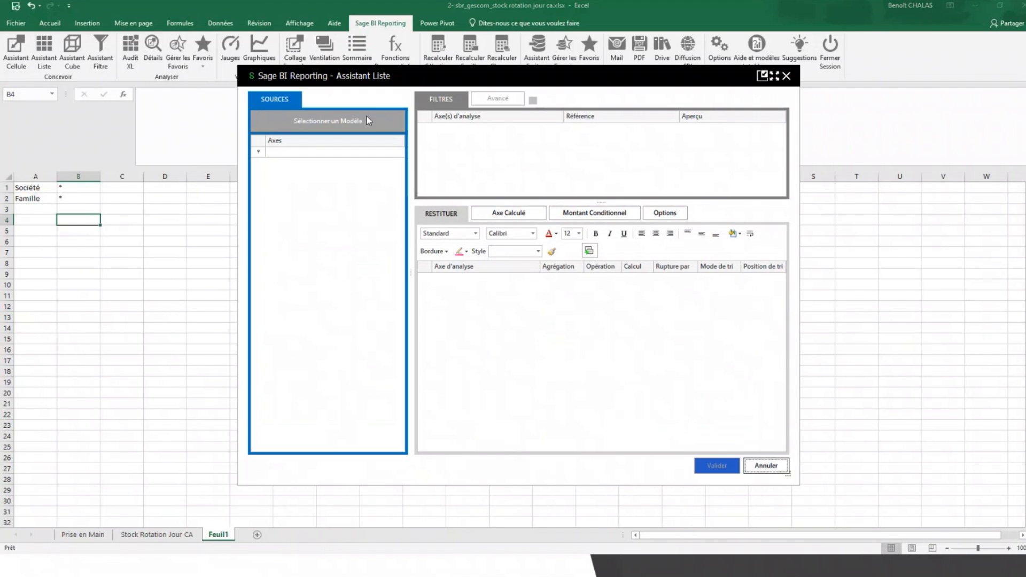
{"action": "left_click", "coordinate": [367, 116]}
{"action": "left_click", "coordinate": [384, 196]}
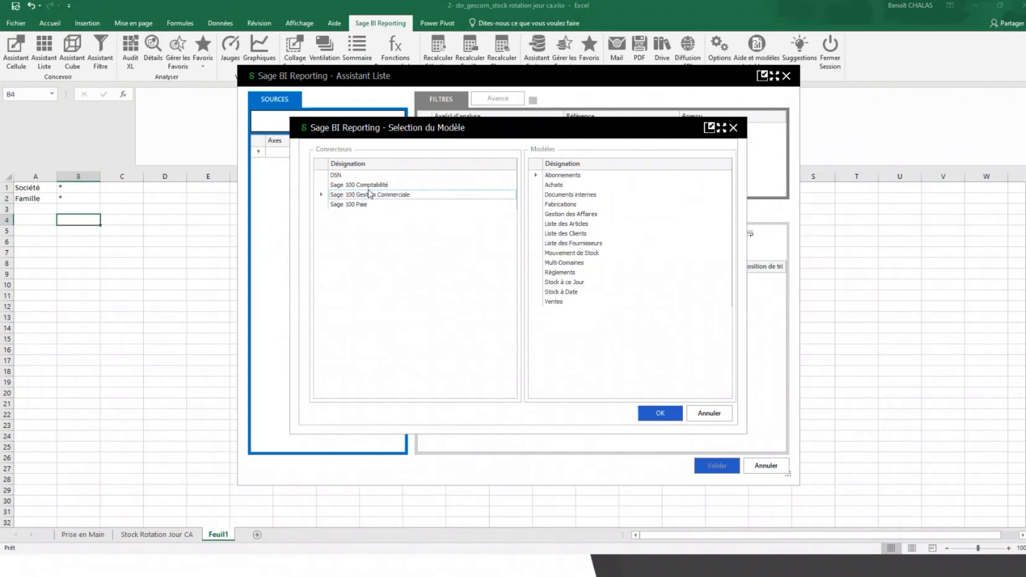
{"action": "left_click", "coordinate": [359, 206]}
{"action": "left_click", "coordinate": [399, 197]}
{"action": "left_click", "coordinate": [564, 302]}
{"action": "double_click", "coordinate": [565, 302]}
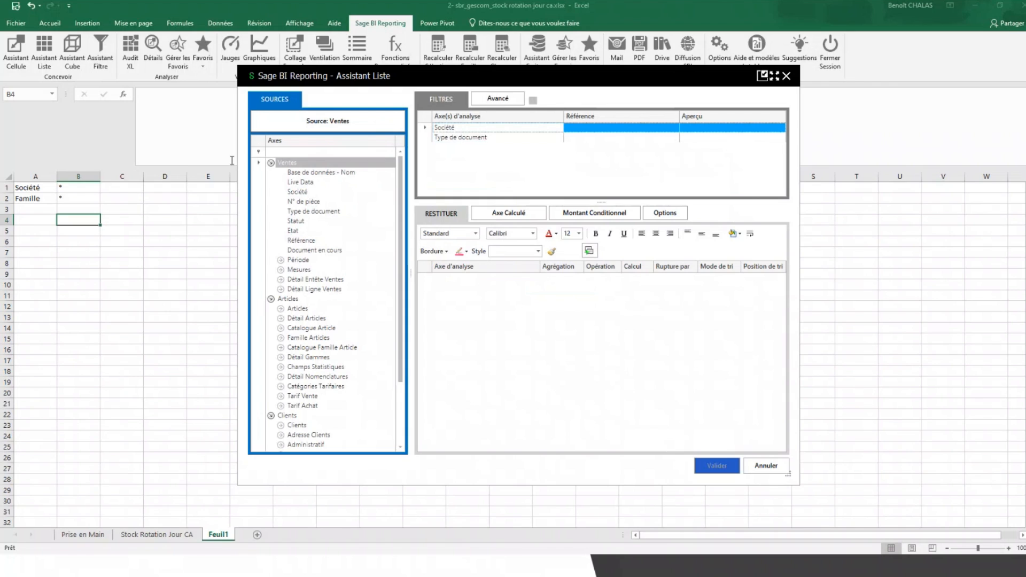
Link the Société filter to cell B1 and add a Libellé Famille filter linked to cell B2.
{"action": "left_click", "coordinate": [71, 188]}
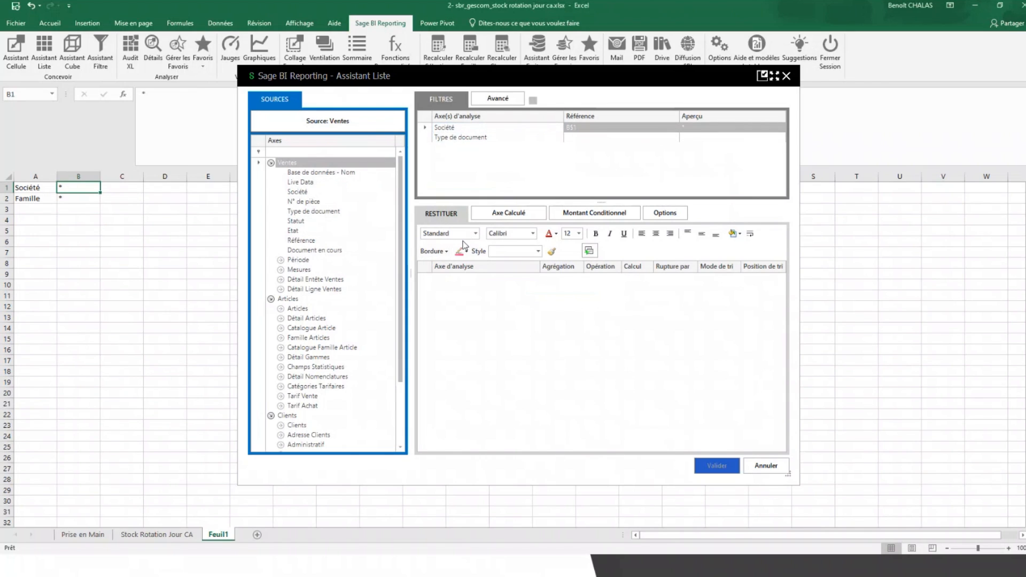
{"action": "left_click", "coordinate": [280, 338]}
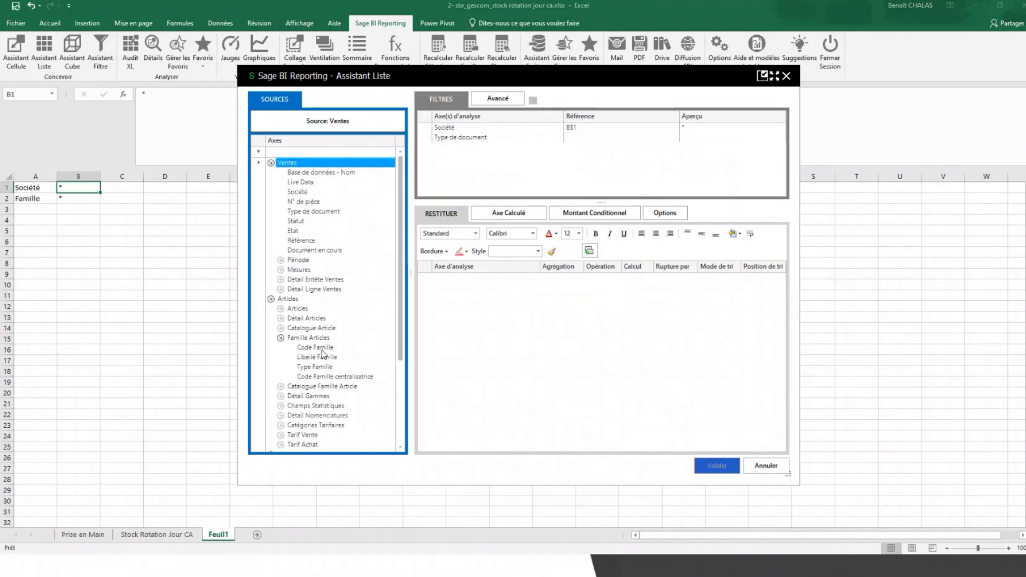
{"action": "left_click_drag", "start_coordinate": [324, 356], "coordinate": [509, 162]}
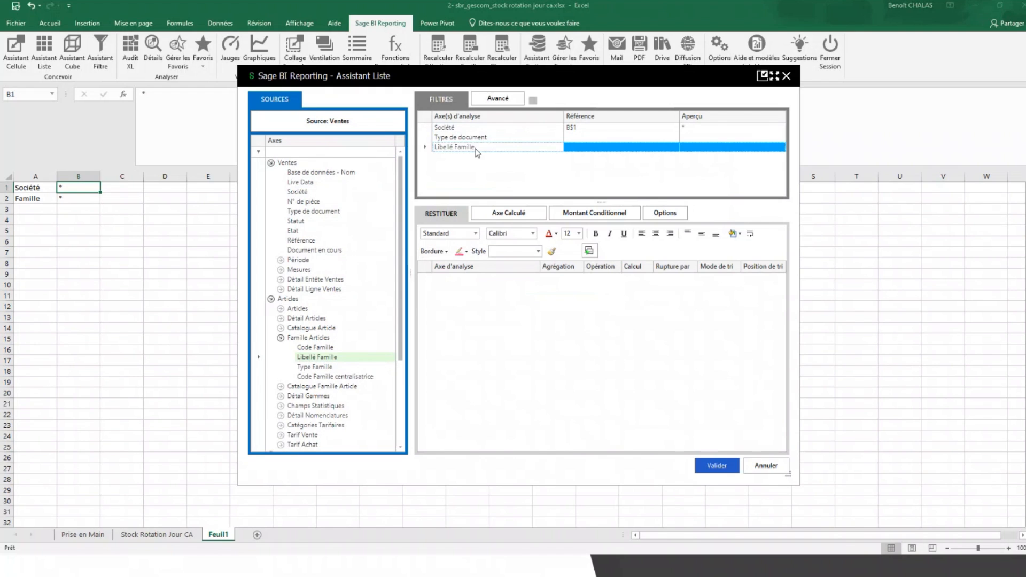
{"action": "left_click", "coordinate": [82, 199]}
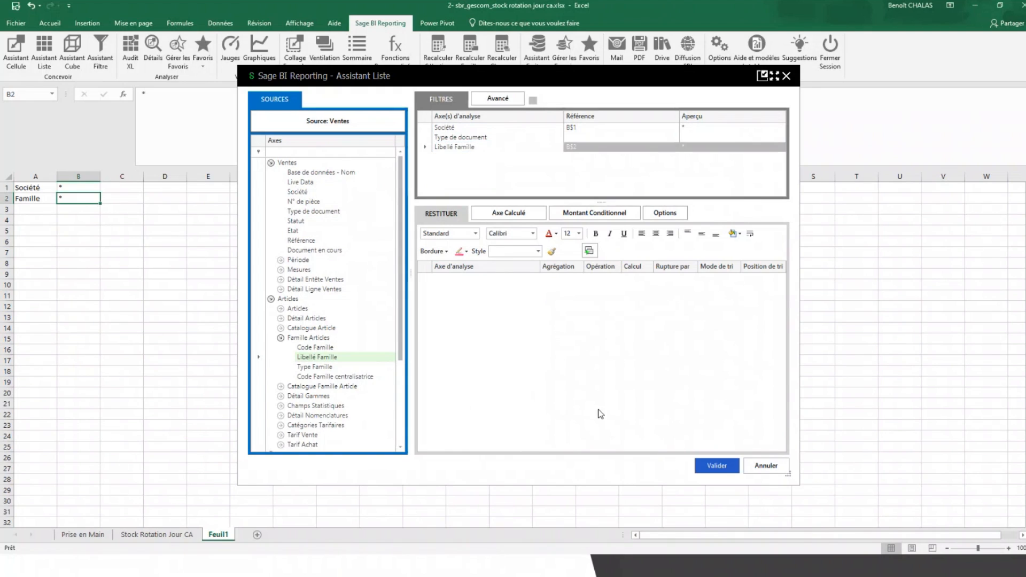
Set the Type de document filter to Facture, Facture comptabilisée and Facture de retour.
{"action": "left_click", "coordinate": [473, 138]}
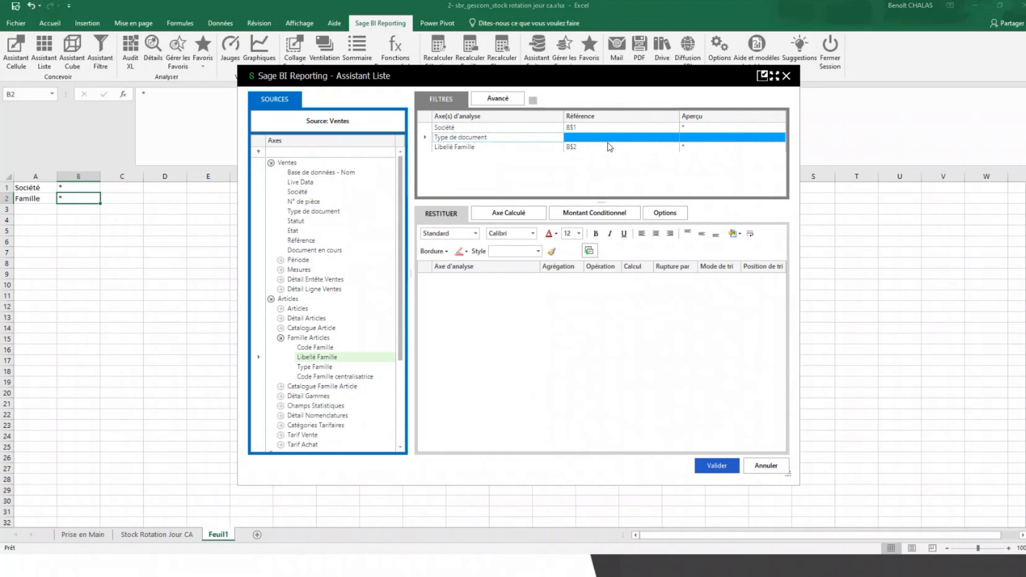
{"action": "left_click", "coordinate": [621, 137]}
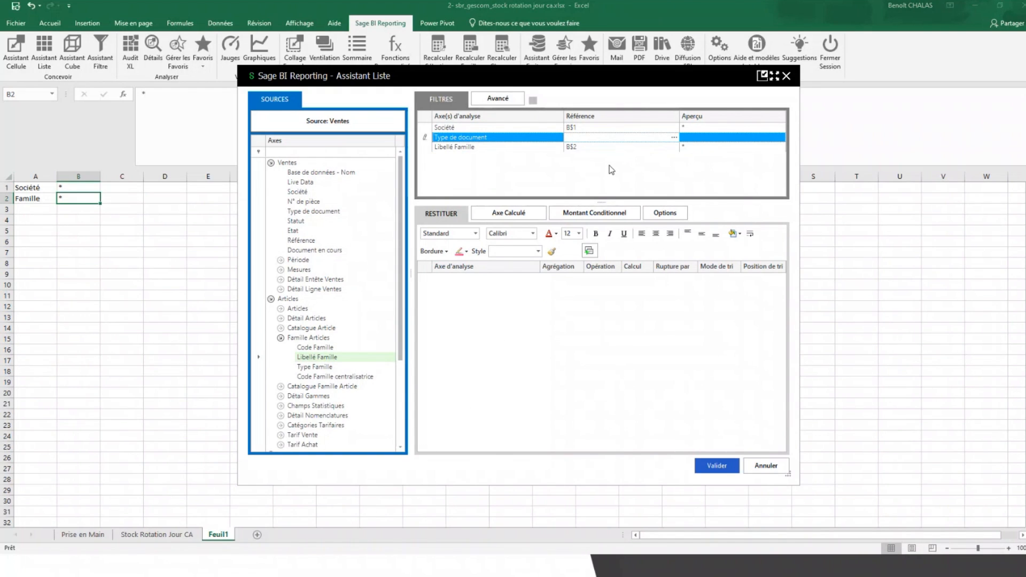
{"action": "left_click", "coordinate": [673, 138]}
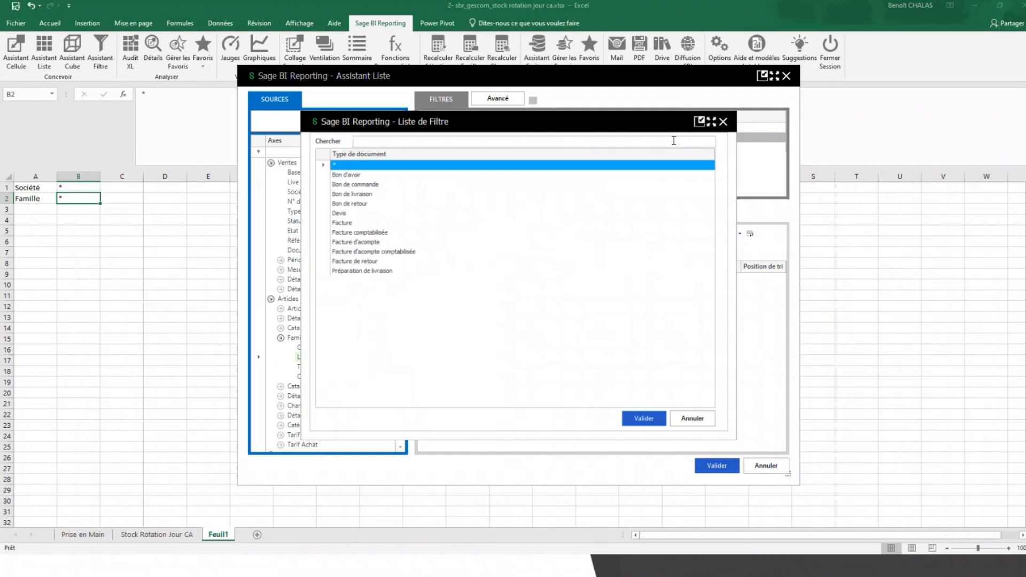
{"action": "left_click", "coordinate": [359, 232]}
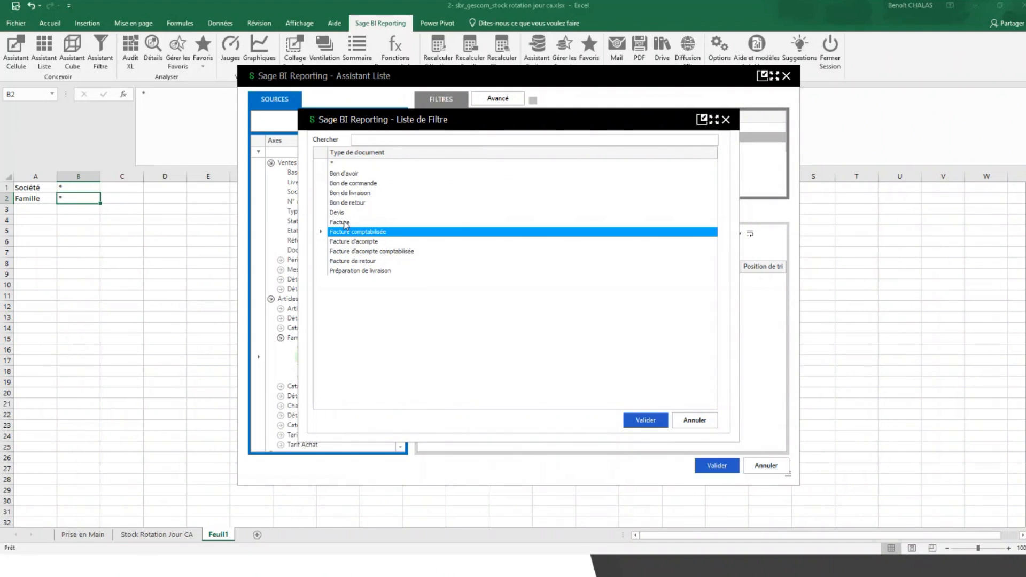
{"action": "left_click", "coordinate": [348, 223], "text": "ctrl"}
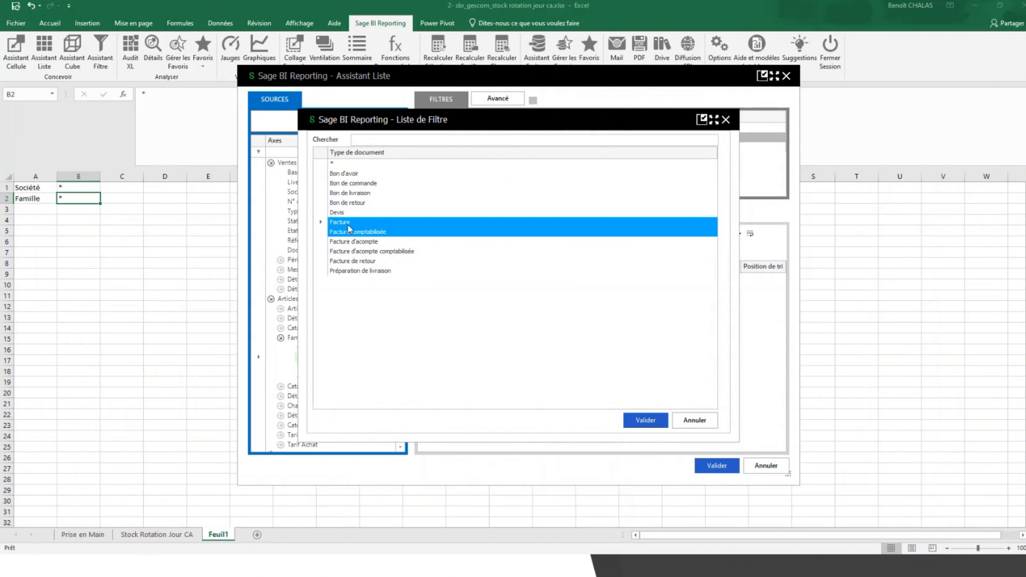
{"action": "left_click", "coordinate": [368, 261], "text": "ctrl"}
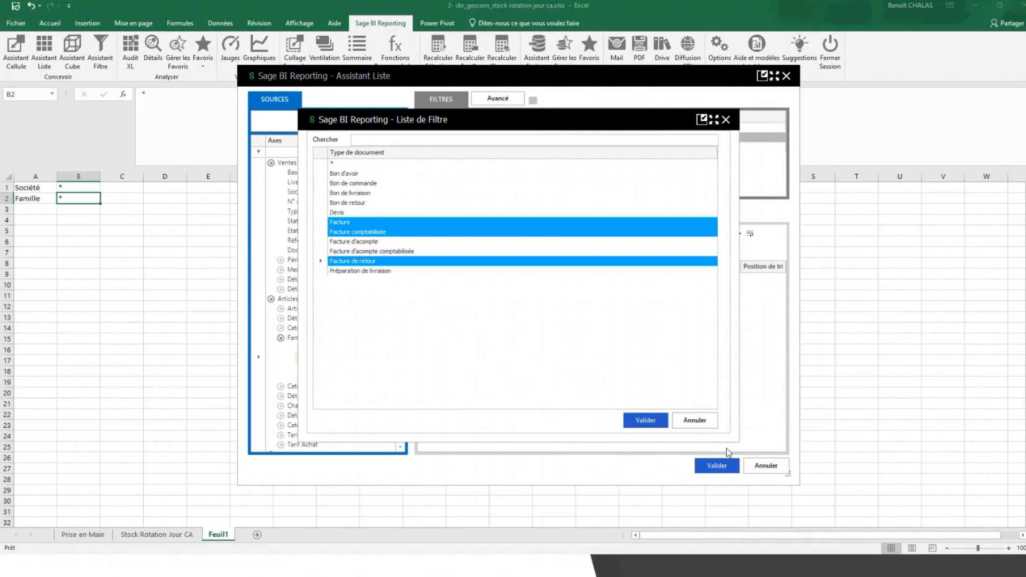
{"action": "left_click", "coordinate": [655, 424]}
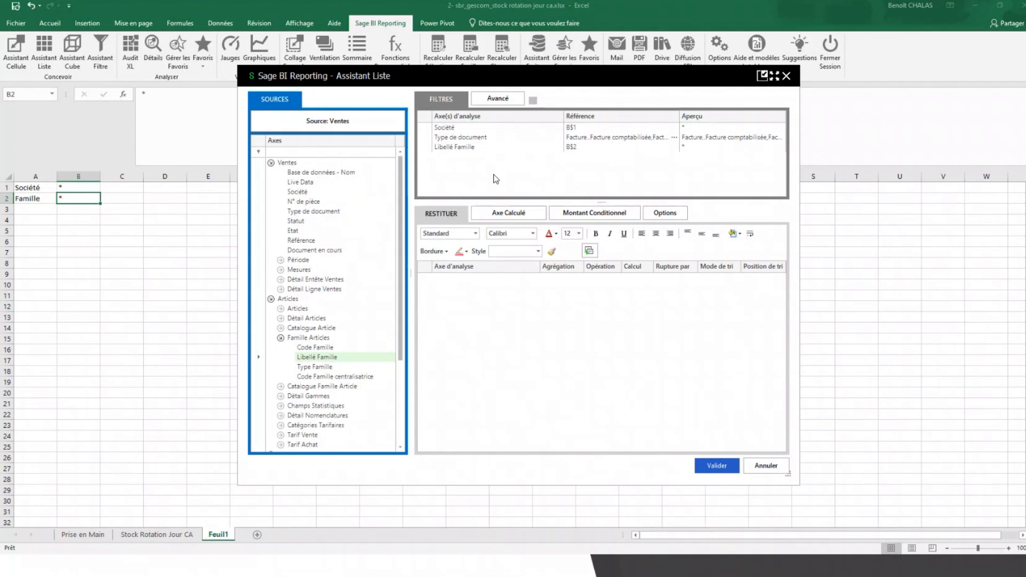
Add Intitulé Client from the Clients axes as the first output column of the list.
{"action": "scroll", "coordinate": [289, 278], "scroll_direction": "down", "scroll_amount": 3}
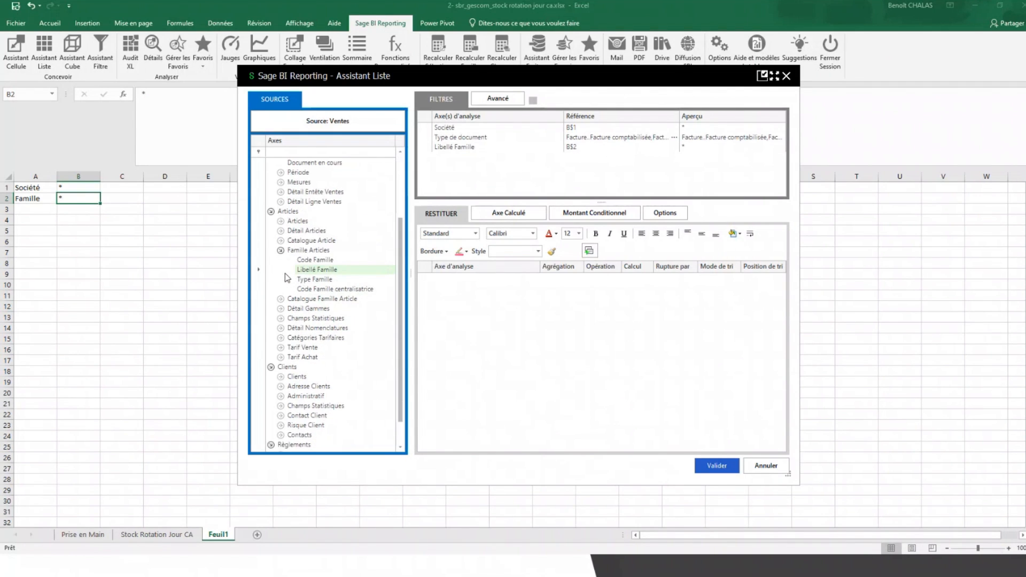
{"action": "scroll", "coordinate": [284, 280], "scroll_direction": "up", "scroll_amount": 3}
{"action": "scroll", "coordinate": [284, 280], "scroll_direction": "down", "scroll_amount": 4}
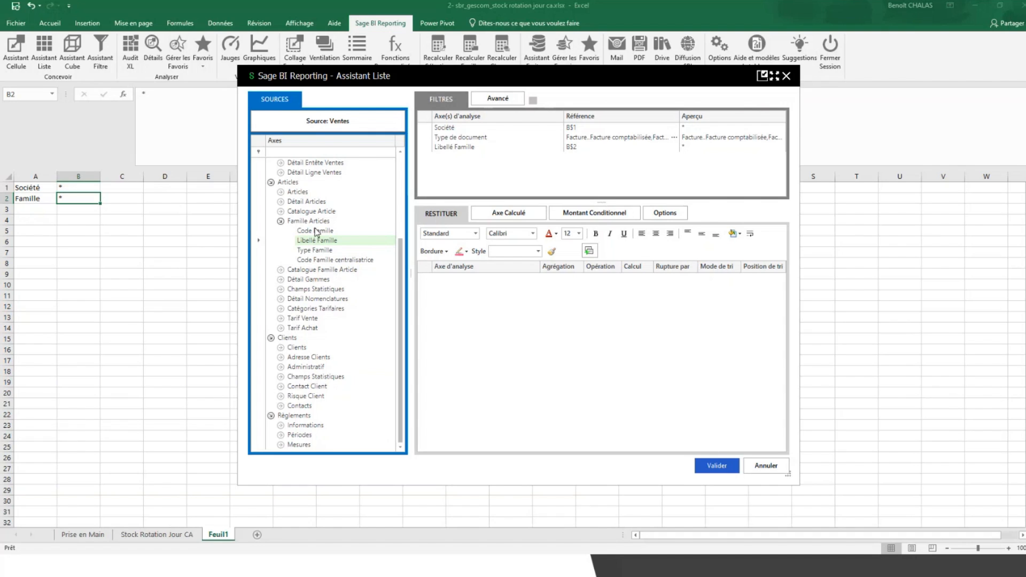
{"action": "left_click", "coordinate": [281, 348]}
{"action": "scroll", "coordinate": [332, 363], "scroll_direction": "down", "scroll_amount": 1}
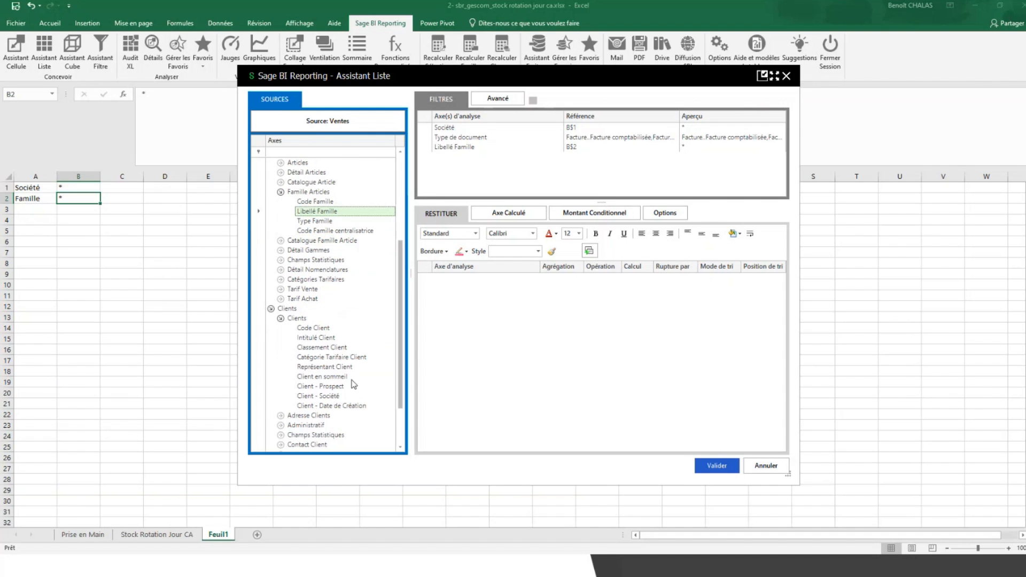
{"action": "left_click_drag", "start_coordinate": [334, 339], "coordinate": [477, 300]}
{"action": "left_click", "coordinate": [271, 308]}
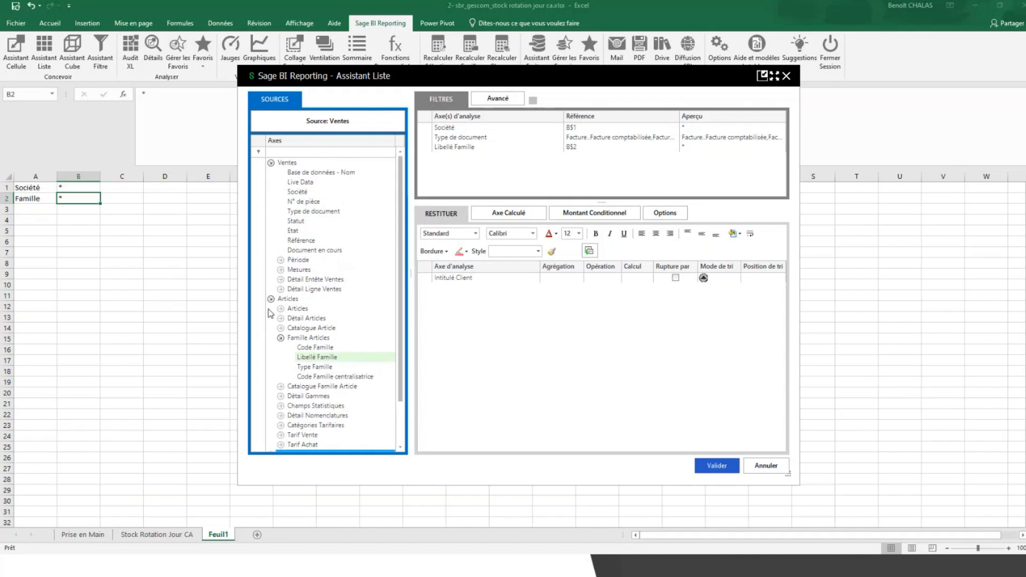
Add Référence Article and Désignation Article as output columns after Intitulé Client.
{"action": "scroll", "coordinate": [294, 368], "scroll_direction": "down", "scroll_amount": 1}
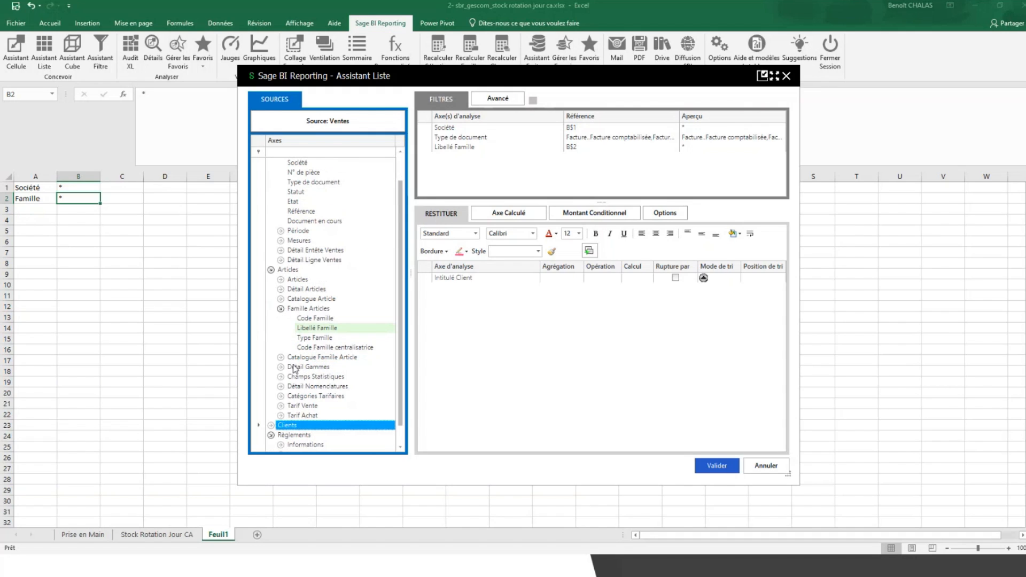
{"action": "left_click", "coordinate": [323, 320]}
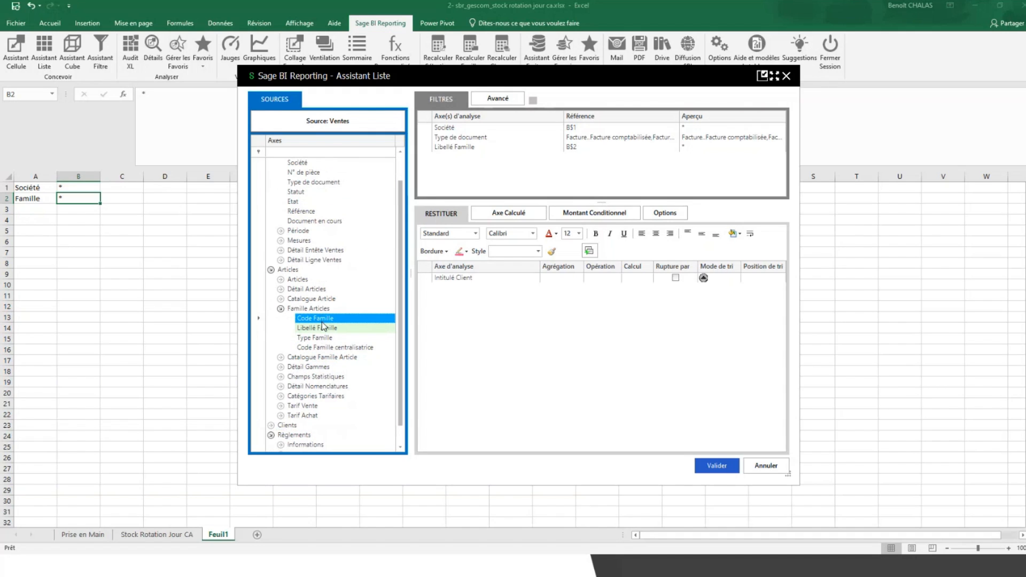
{"action": "left_click", "coordinate": [281, 280]}
{"action": "left_click_drag", "start_coordinate": [336, 292], "coordinate": [451, 295]}
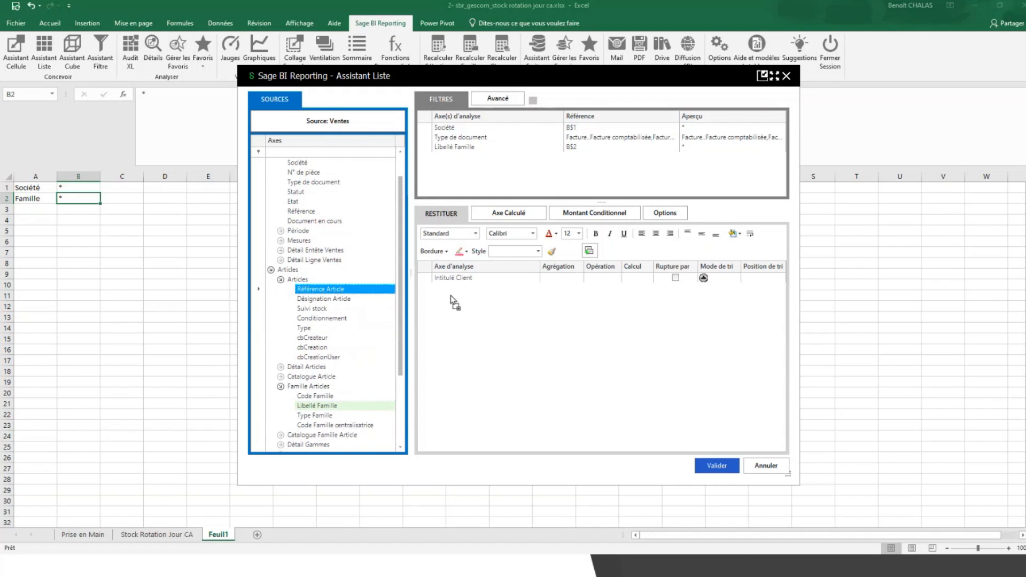
{"action": "left_click_drag", "start_coordinate": [346, 300], "coordinate": [459, 330]}
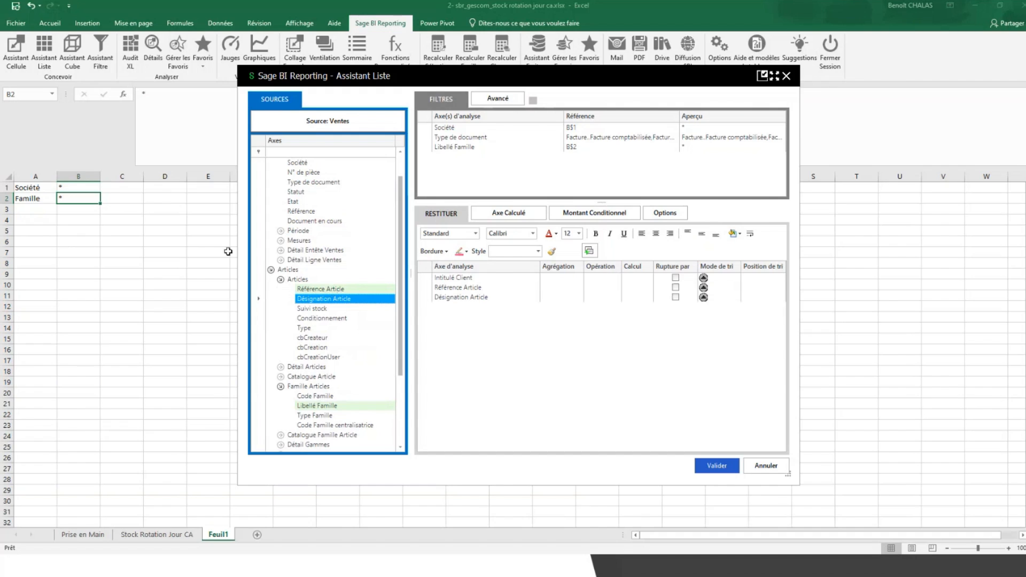
Add the CA HT Net measure as an output column after Désignation Article.
{"action": "left_click", "coordinate": [280, 240]}
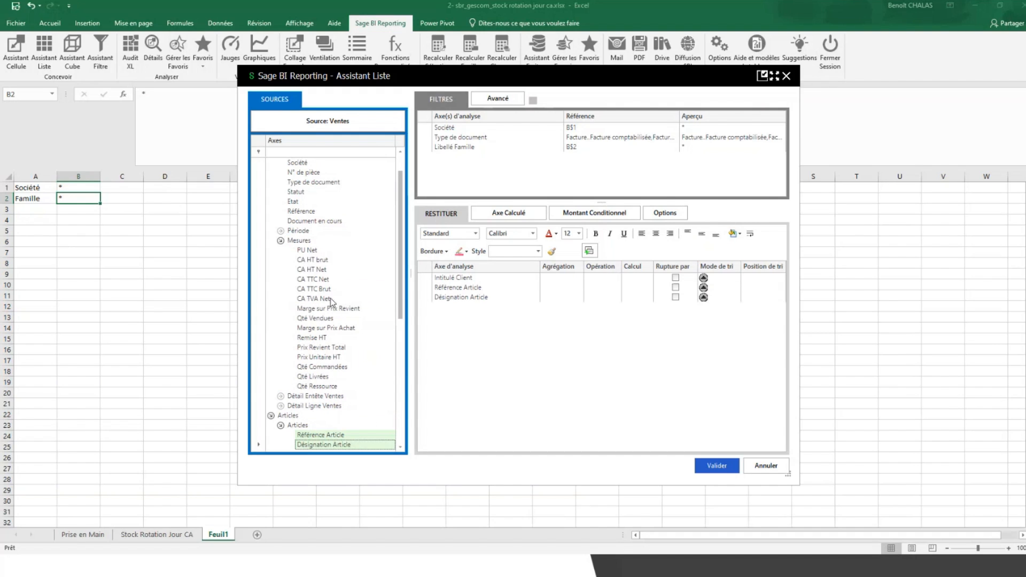
{"action": "left_click_drag", "start_coordinate": [324, 271], "coordinate": [489, 334]}
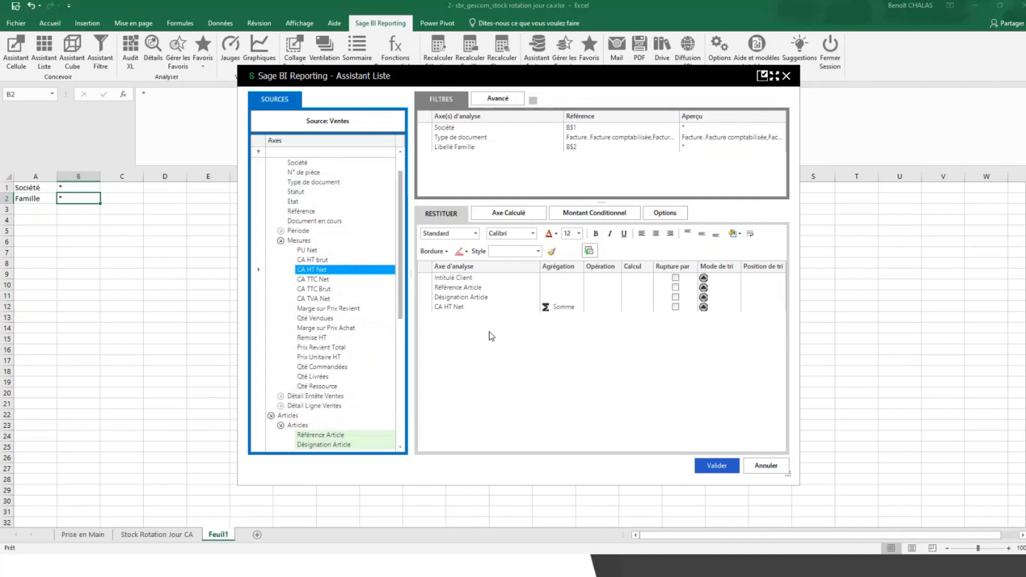
{"action": "left_click", "coordinate": [280, 241]}
Insert Période as the first output column, above Intitulé Client, and generate the list on the sheet.
{"action": "left_click", "coordinate": [280, 231]}
{"action": "left_click_drag", "start_coordinate": [318, 253], "coordinate": [446, 279]}
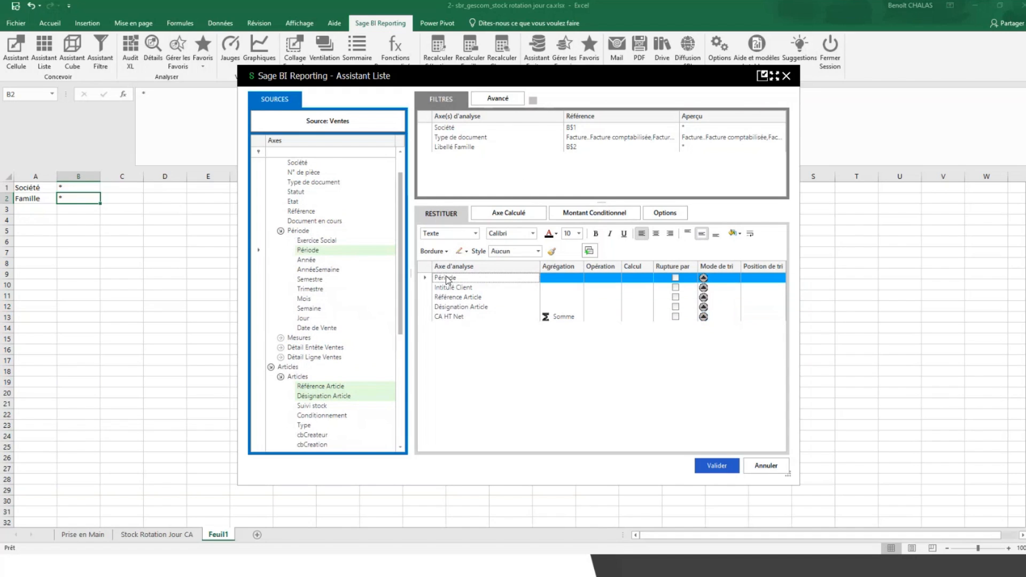
{"action": "left_click", "coordinate": [719, 467]}
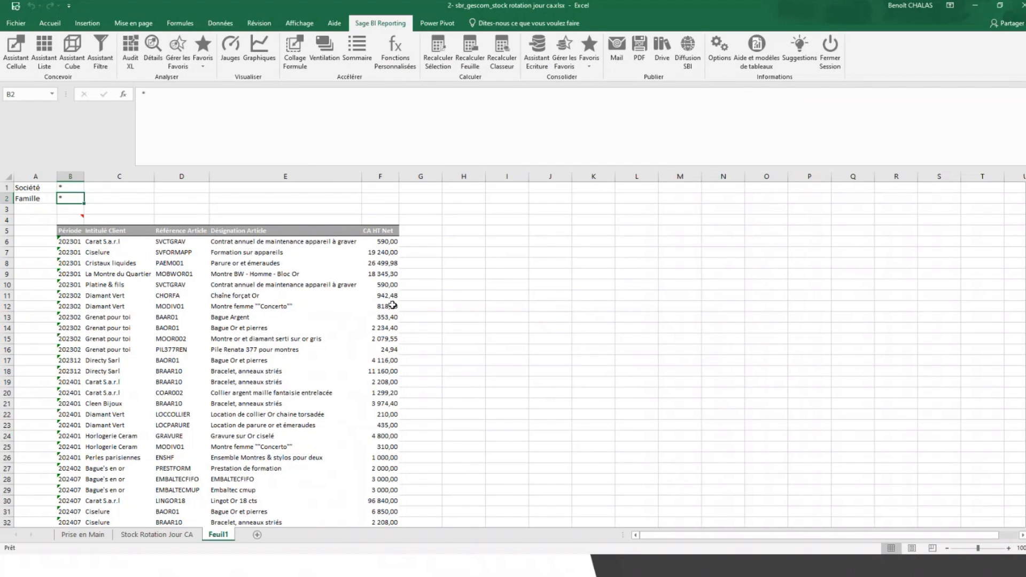
Edit the list in cell B4 to break it into subtotals by Période and regenerate it.
{"action": "double_click", "coordinate": [62, 222]}
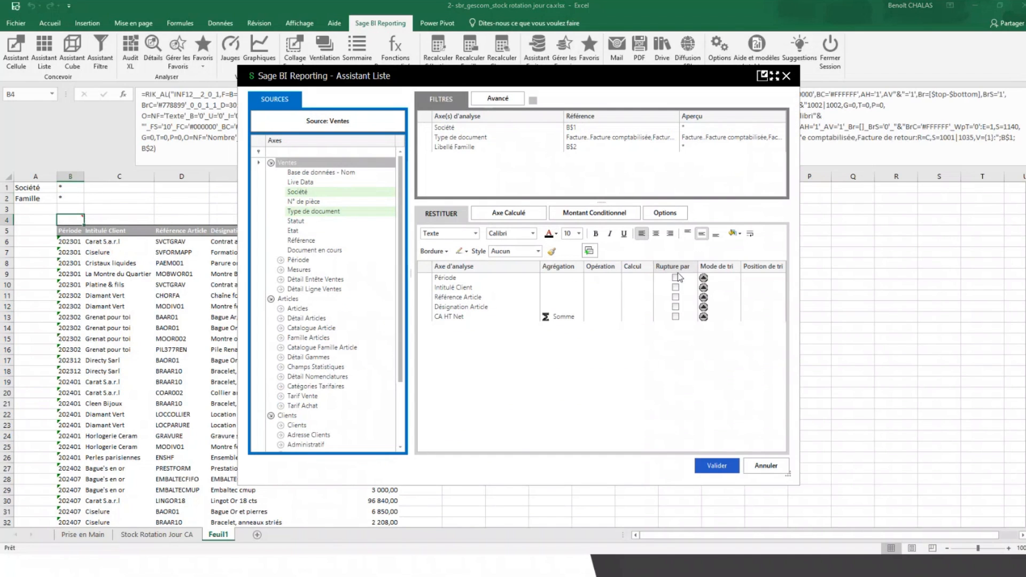
{"action": "left_click", "coordinate": [675, 277]}
{"action": "left_click", "coordinate": [717, 467]}
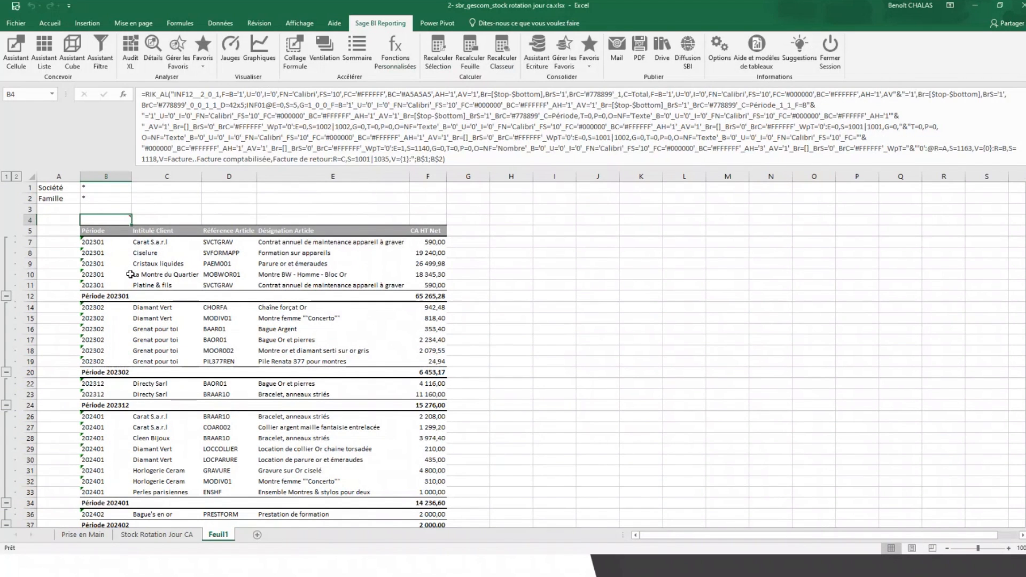
Filter the sales list to the Bijouterie Argent family through the Famille parameter in cell B2.
{"action": "left_click", "coordinate": [94, 197]}
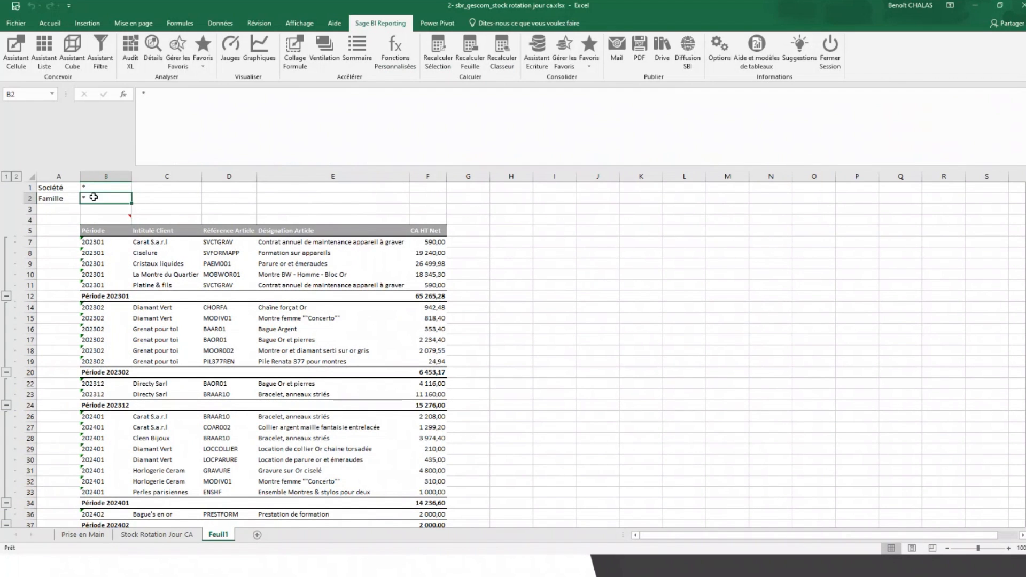
{"action": "double_click", "coordinate": [97, 197]}
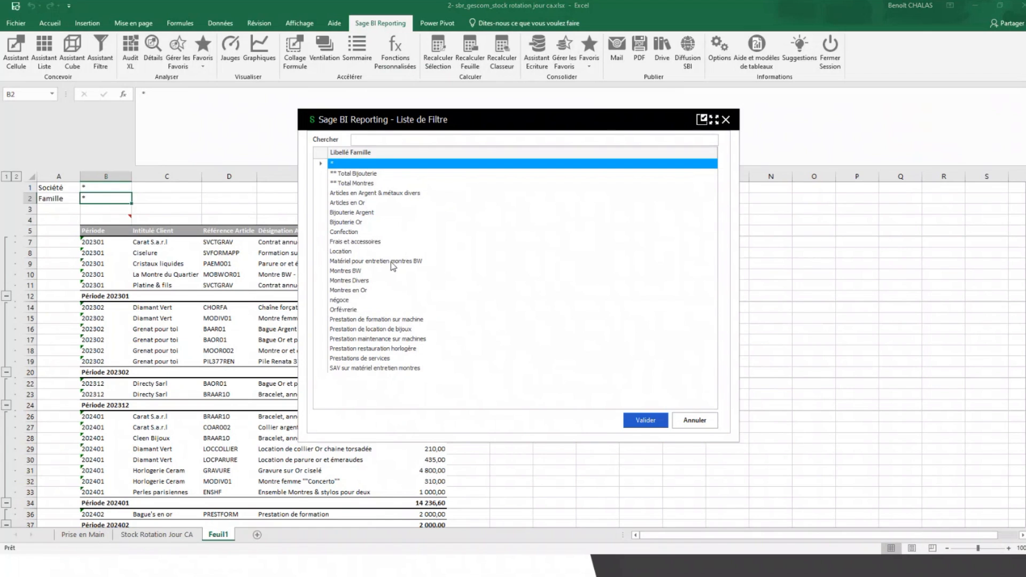
{"action": "left_click", "coordinate": [366, 214]}
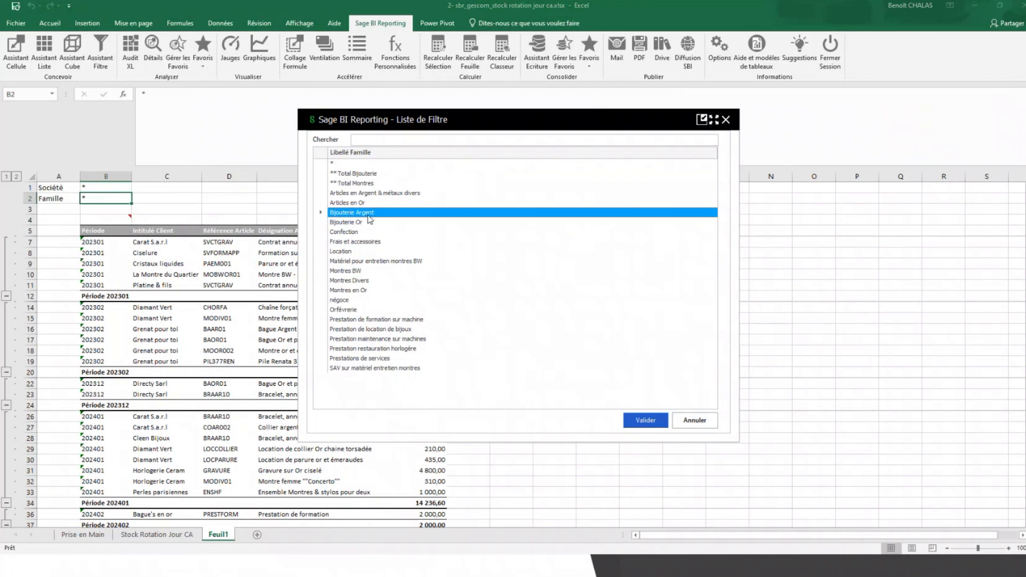
{"action": "left_click", "coordinate": [645, 420]}
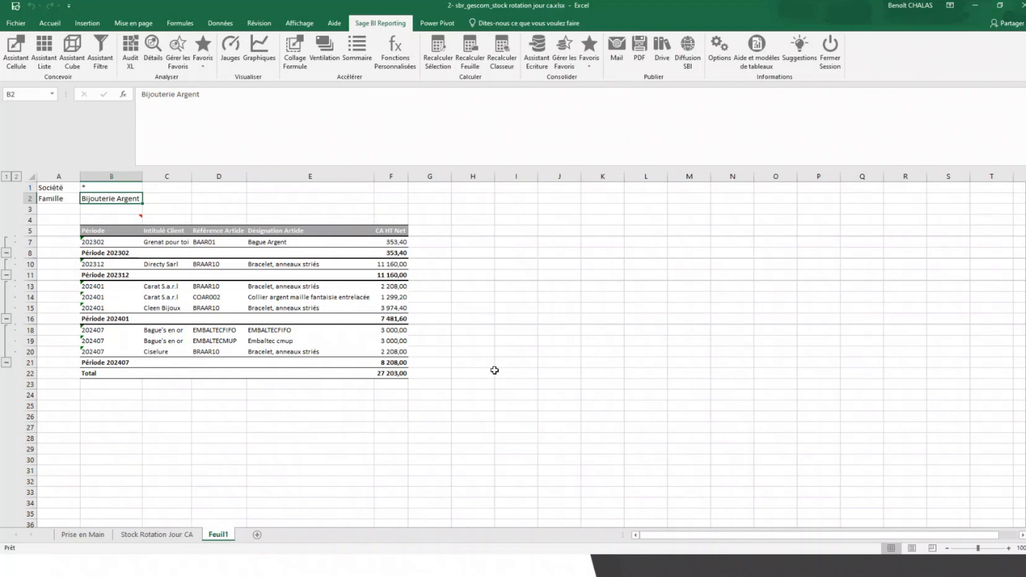
Edit the sales list in cell B4, set its format to Tableau Croisé Dynamique and regenerate it.
{"action": "left_click", "coordinate": [123, 222]}
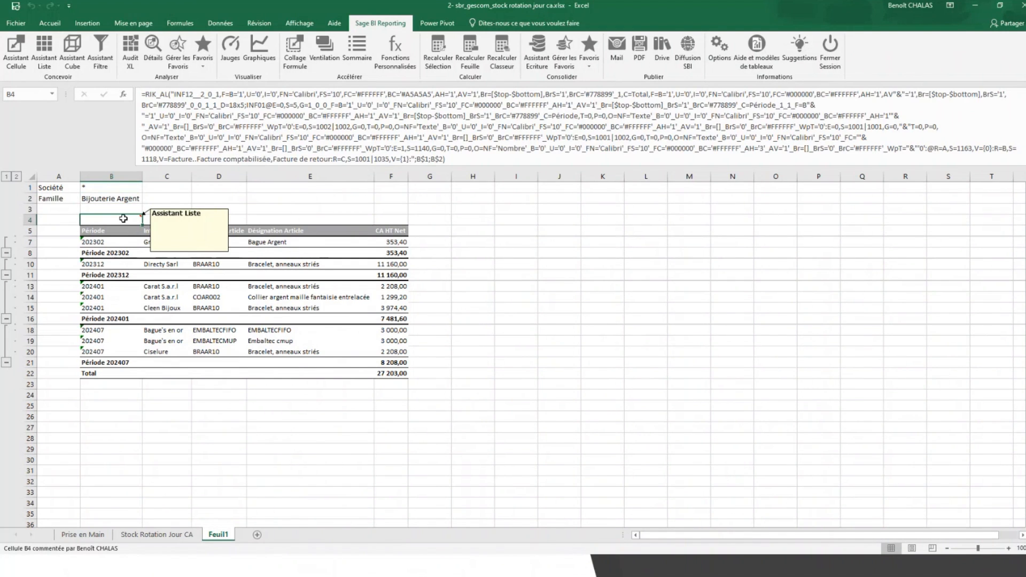
{"action": "double_click", "coordinate": [123, 218]}
{"action": "left_click", "coordinate": [666, 213]}
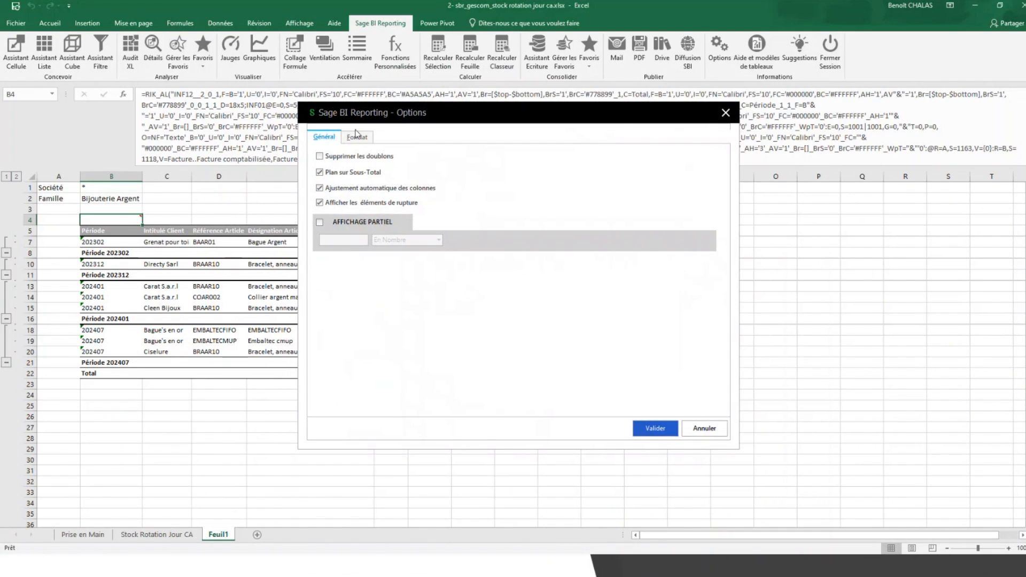
{"action": "left_click", "coordinate": [356, 137]}
{"action": "left_click", "coordinate": [434, 153]}
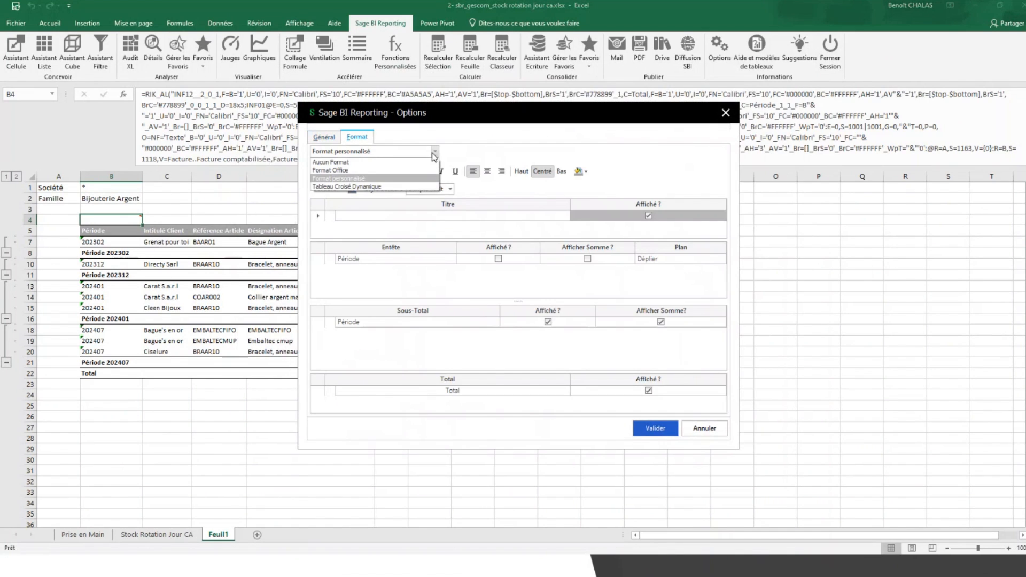
{"action": "left_click", "coordinate": [374, 186]}
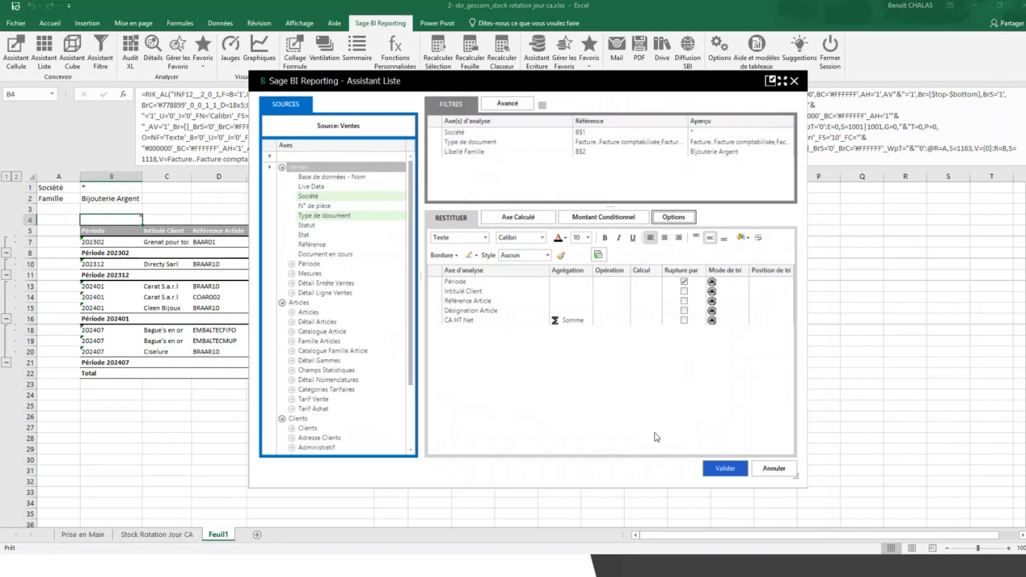
{"action": "left_click", "coordinate": [716, 466]}
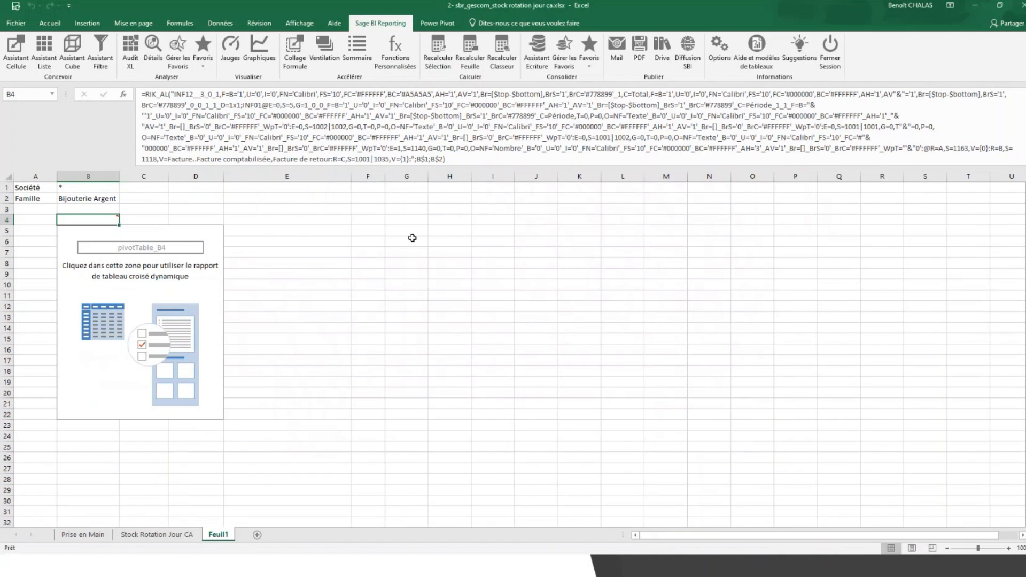
Lay out the pivot table with Période as columns, Intitulé Client as rows and the sum of CA HT Net as values.
{"action": "left_click_drag", "start_coordinate": [876, 273], "coordinate": [976, 421]}
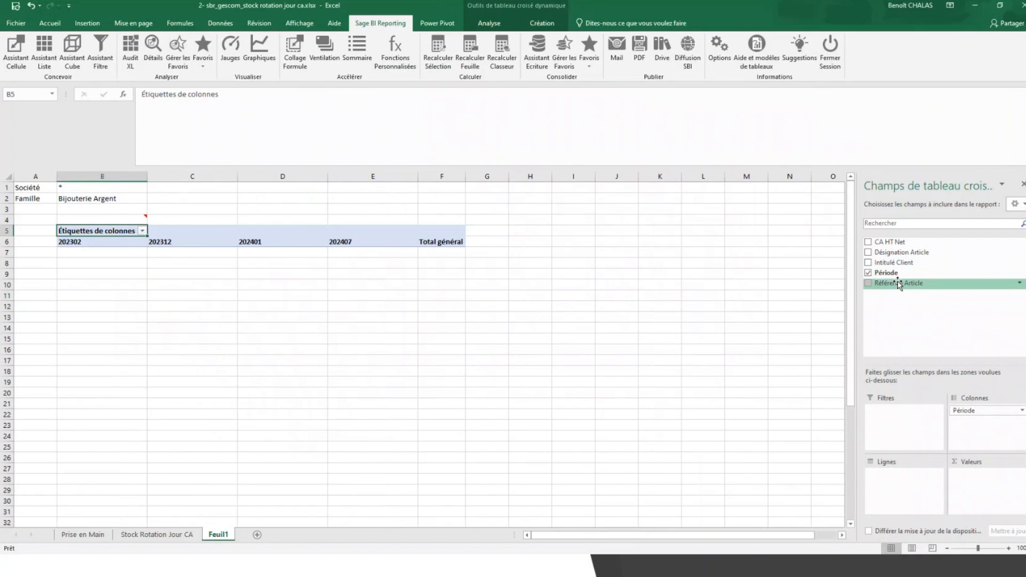
{"action": "left_click_drag", "start_coordinate": [901, 263], "coordinate": [903, 481]}
{"action": "left_click_drag", "start_coordinate": [890, 241], "coordinate": [989, 477]}
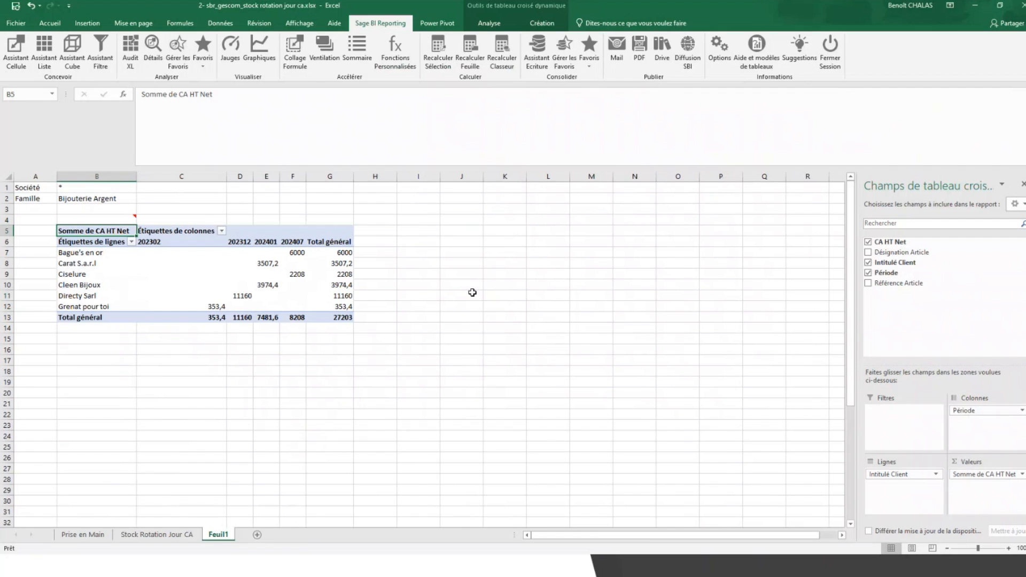
Review the Société and Famille parameters, the list definition in cell B4 and the full pivot table range.
{"action": "left_click", "coordinate": [112, 202]}
{"action": "left_click", "coordinate": [90, 188]}
{"action": "left_click", "coordinate": [86, 198]}
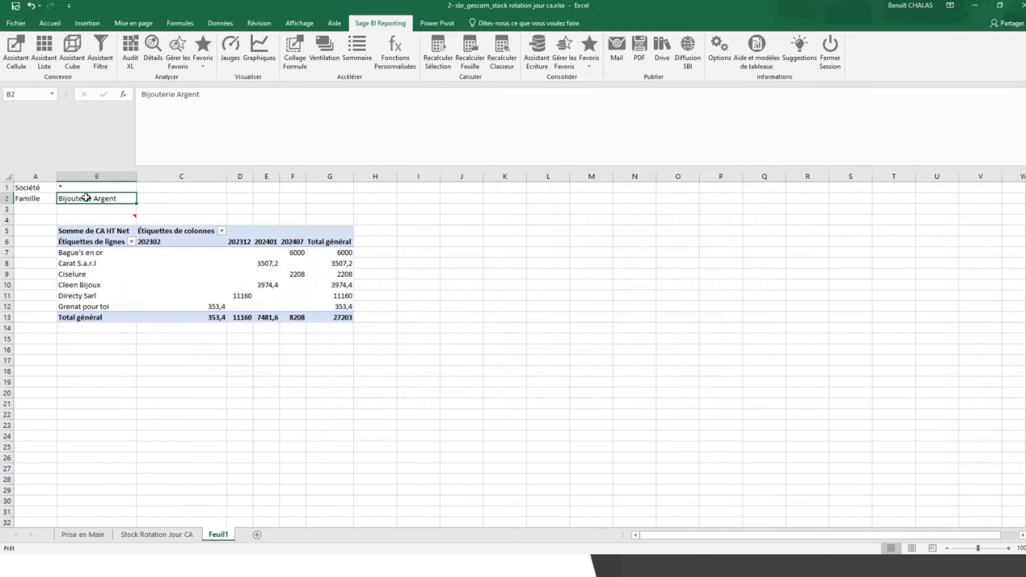
{"action": "left_click", "coordinate": [88, 219]}
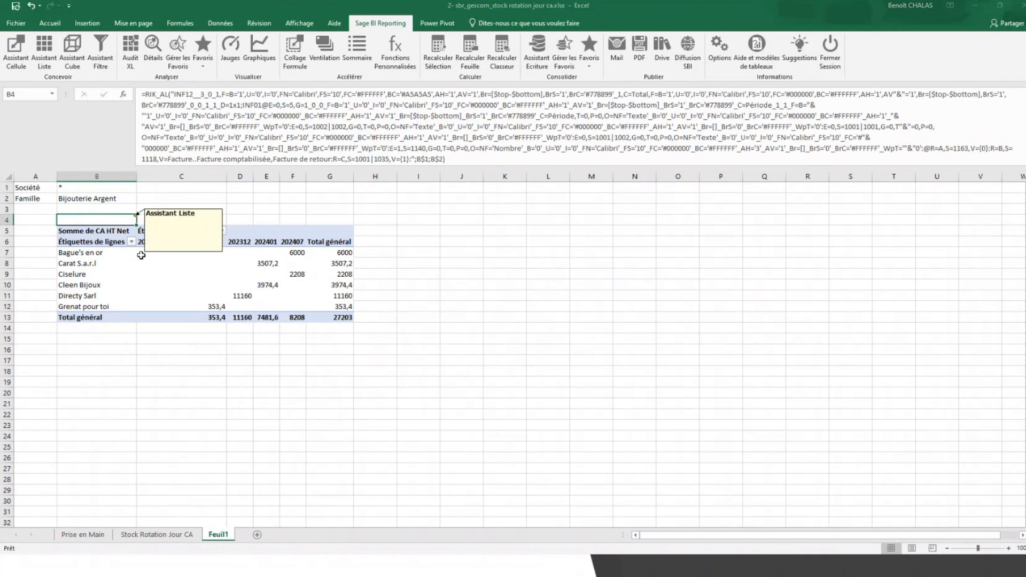
{"action": "left_click", "coordinate": [716, 466]}
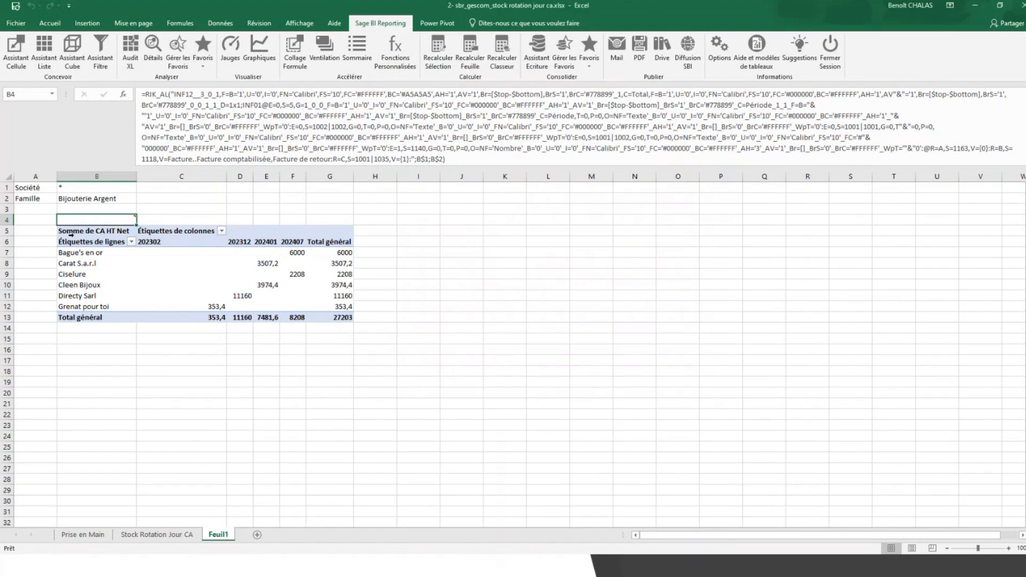
{"action": "left_click_drag", "start_coordinate": [75, 232], "coordinate": [348, 318]}
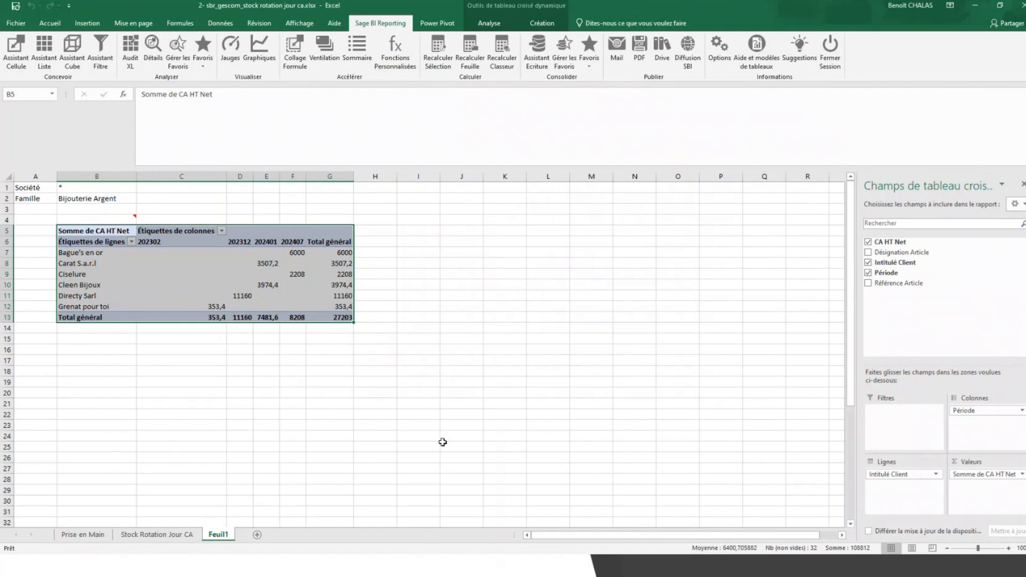
{"action": "left_click", "coordinate": [385, 404]}
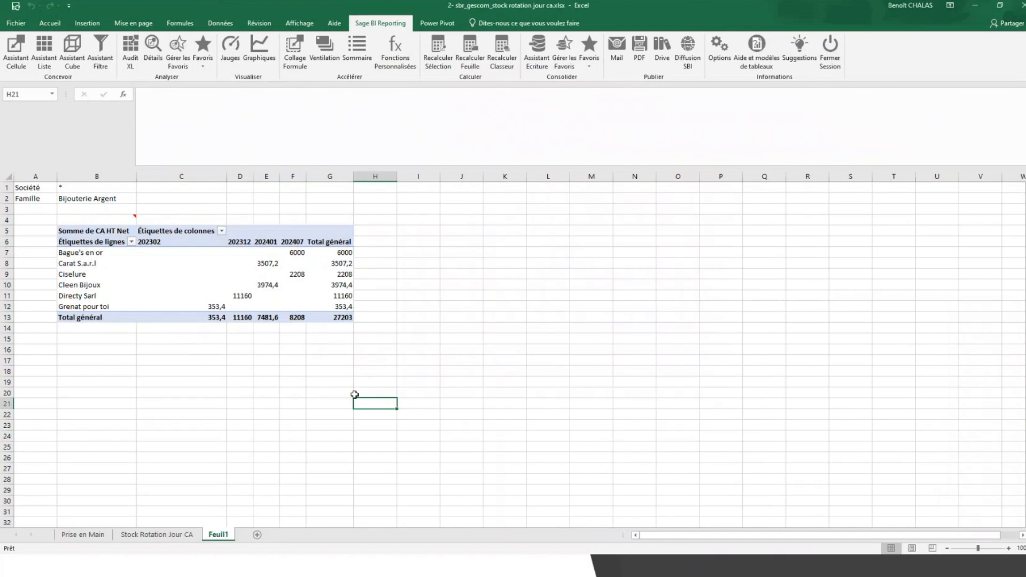
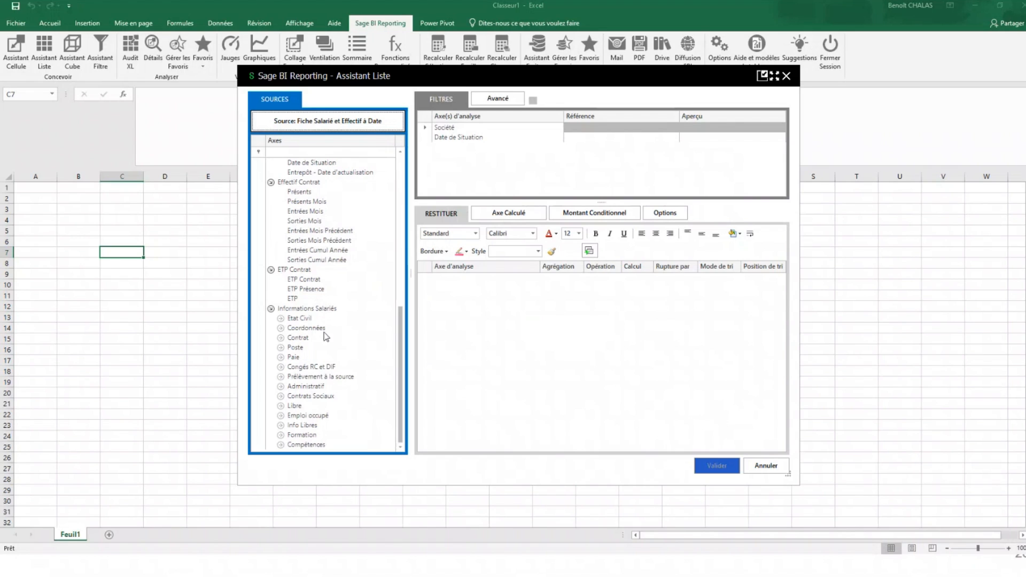
Examine the Contrat de Travail axes under Informations Salariés in the Fiche Salarié et Effectif à Date source.
{"action": "left_click", "coordinate": [281, 339]}
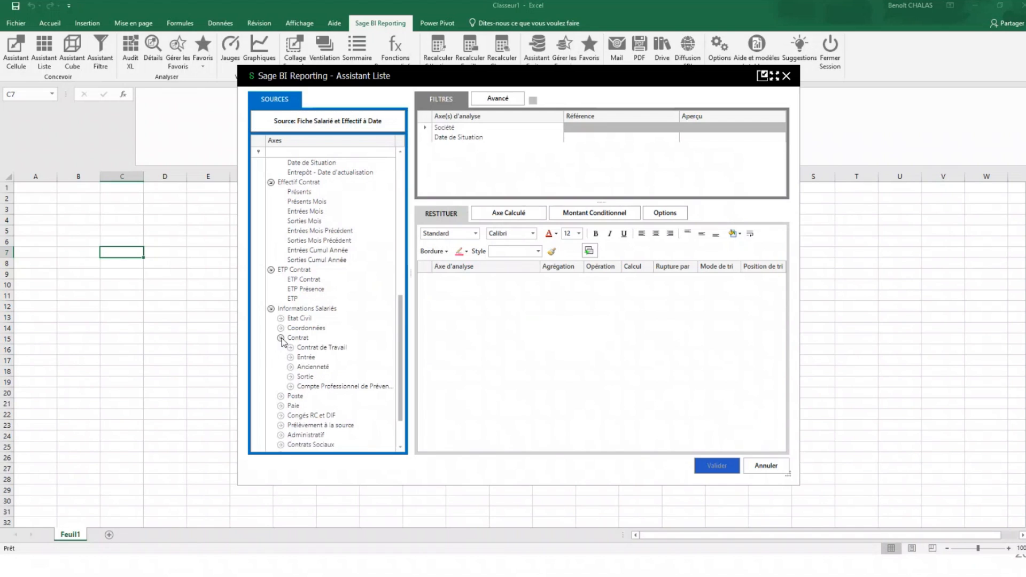
{"action": "left_click", "coordinate": [291, 348]}
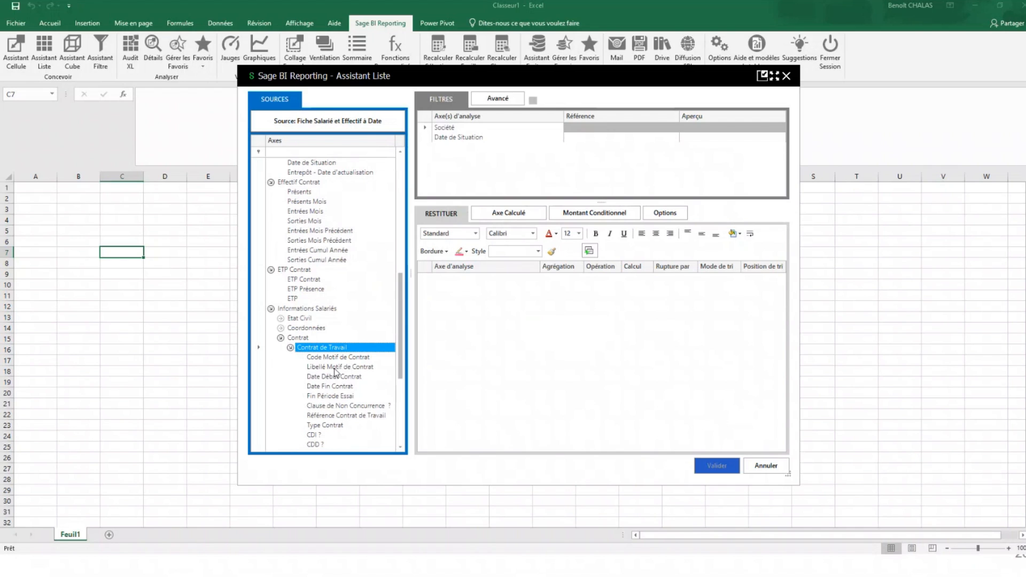
{"action": "scroll", "coordinate": [342, 390], "scroll_direction": "down", "scroll_amount": 2}
{"action": "left_click", "coordinate": [322, 385]}
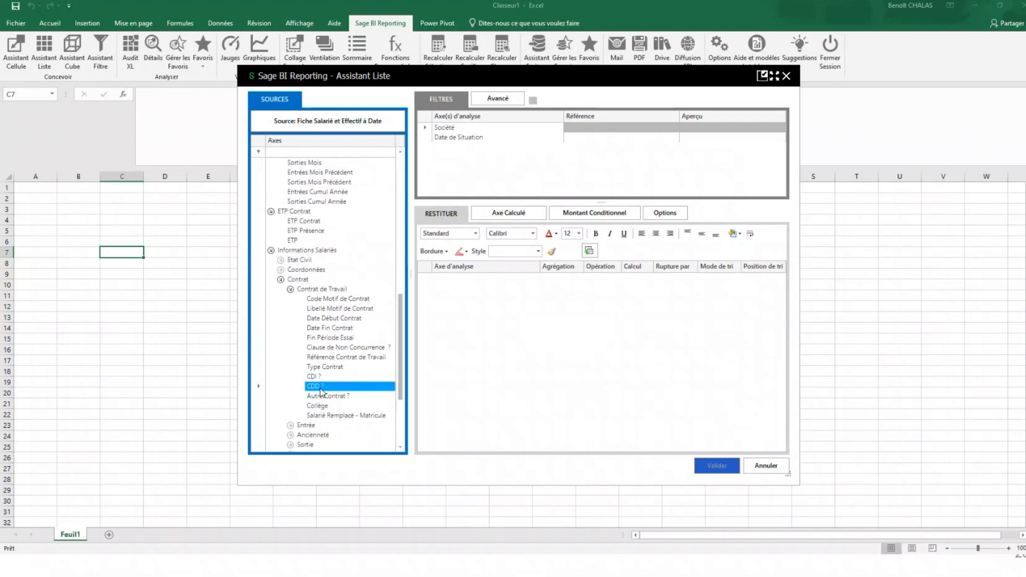
{"action": "scroll", "coordinate": [299, 321], "scroll_direction": "up", "scroll_amount": 8}
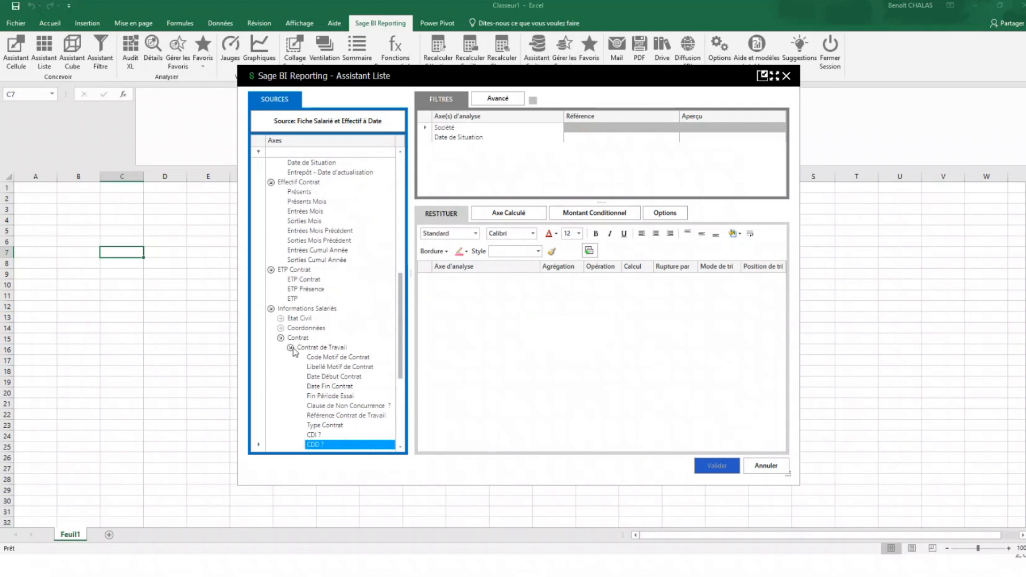
{"action": "scroll", "coordinate": [297, 318], "scroll_direction": "up", "scroll_amount": 5}
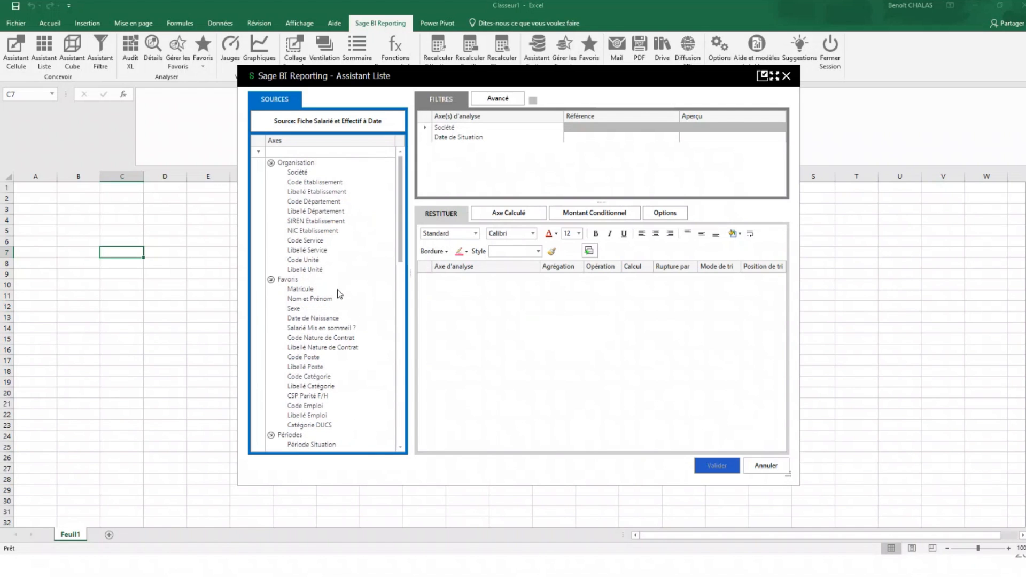
Switch the list source to the Bulletins et Evènements model of the Sage 100 Paie connector.
{"action": "left_click", "coordinate": [335, 126]}
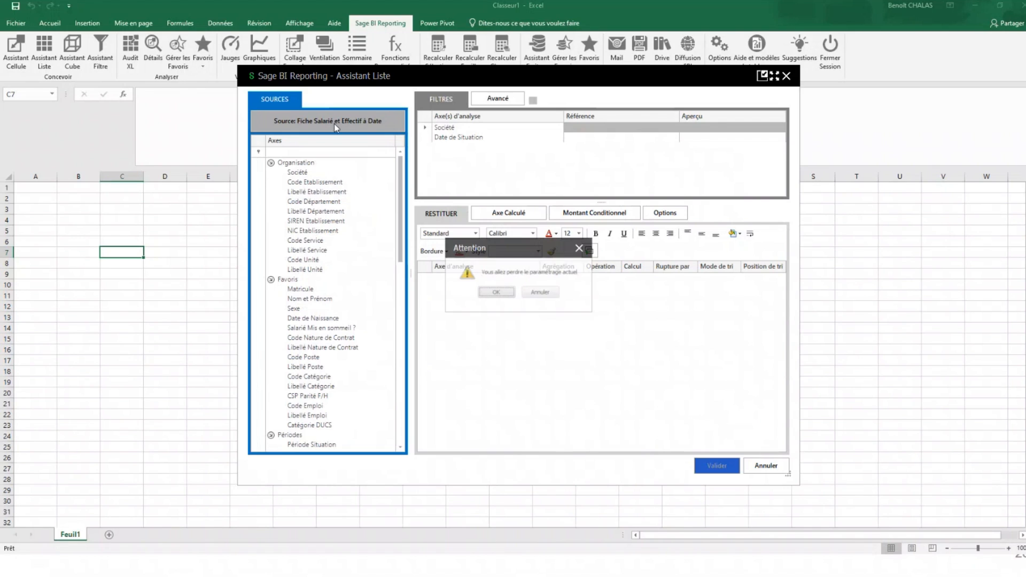
{"action": "left_click", "coordinate": [494, 293]}
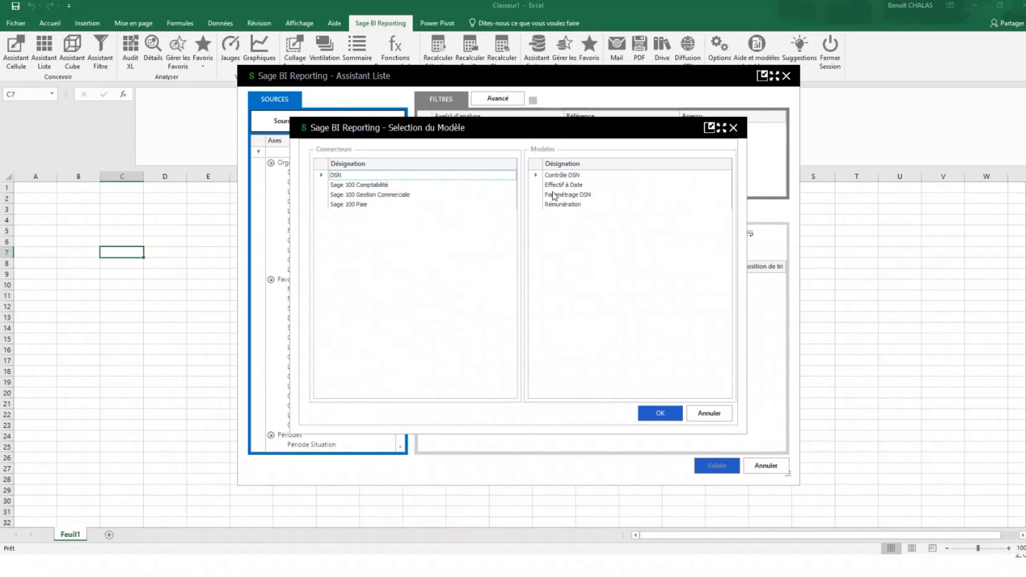
{"action": "left_click", "coordinate": [364, 207]}
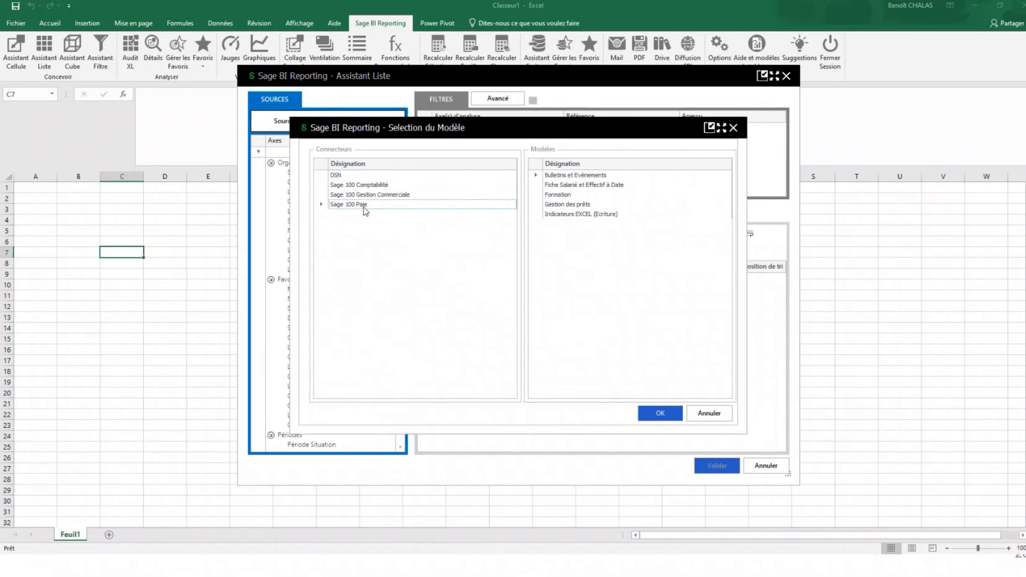
{"action": "double_click", "coordinate": [584, 176]}
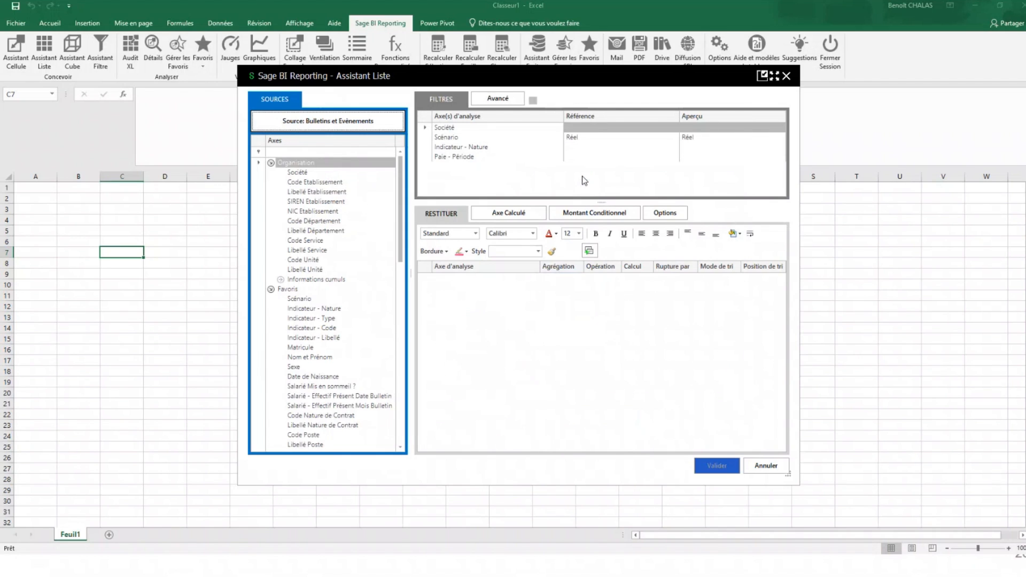
Set the Société filter of the payroll list to Jeu d'Essai.
{"action": "left_click", "coordinate": [623, 128]}
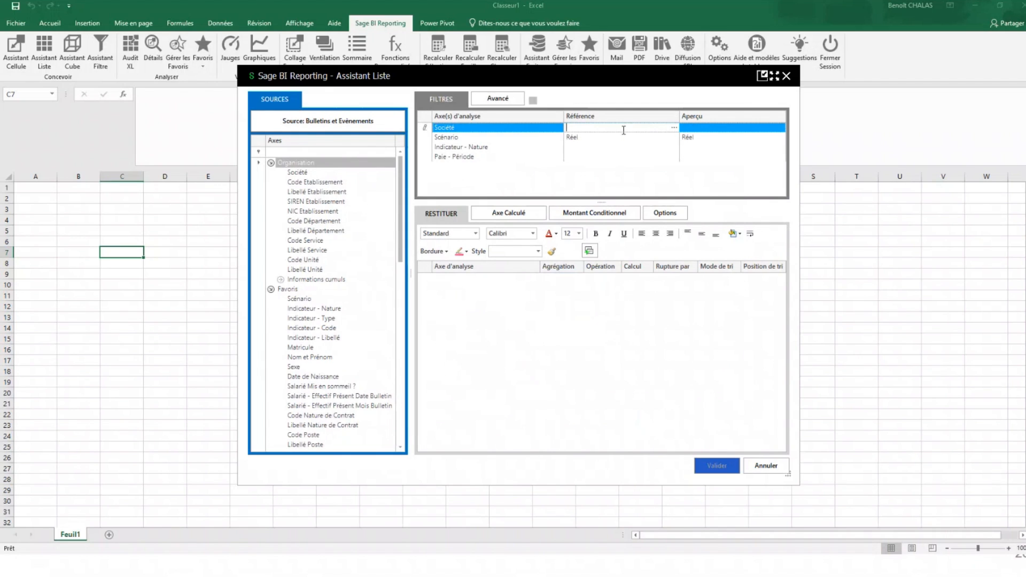
{"action": "left_click", "coordinate": [673, 128]}
{"action": "double_click", "coordinate": [364, 174]}
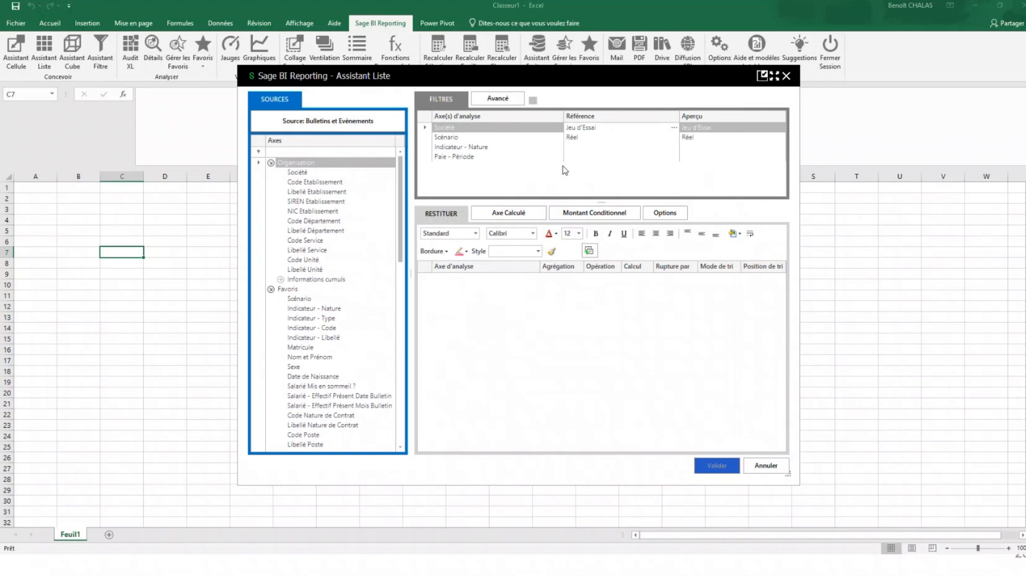
Set the Paie - Période filter to 202306.
{"action": "left_click", "coordinate": [513, 148]}
{"action": "left_click", "coordinate": [588, 148]}
{"action": "left_click", "coordinate": [669, 159]}
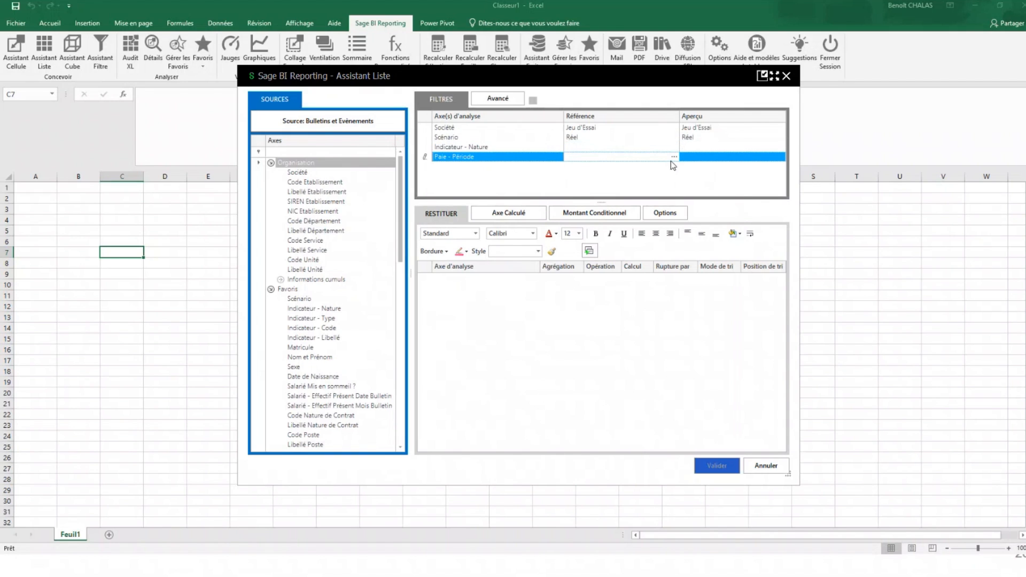
{"action": "left_click", "coordinate": [671, 159]}
{"action": "scroll", "coordinate": [422, 348], "scroll_direction": "down", "scroll_amount": 5}
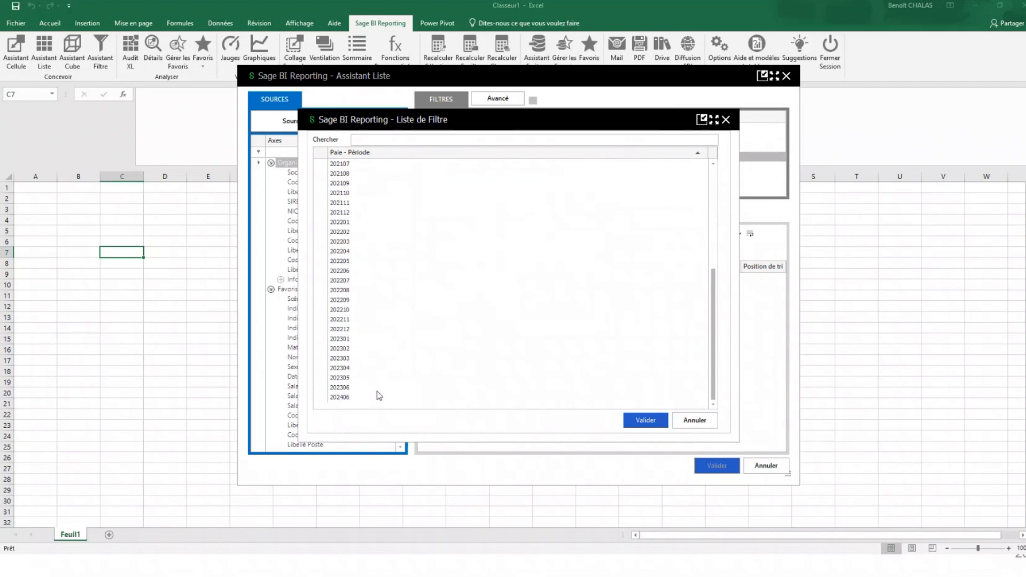
{"action": "double_click", "coordinate": [350, 387]}
Set the Paie - Période filter to 202305 from the list of available periods.
{"action": "left_click", "coordinate": [669, 160]}
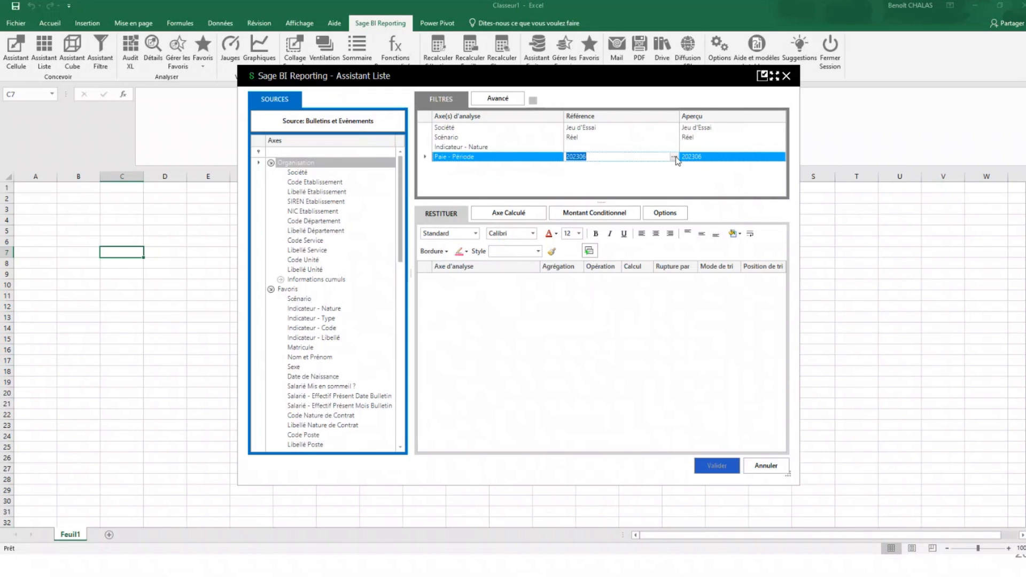
{"action": "left_click", "coordinate": [674, 156]}
{"action": "double_click", "coordinate": [403, 378]}
{"action": "left_click", "coordinate": [522, 171]}
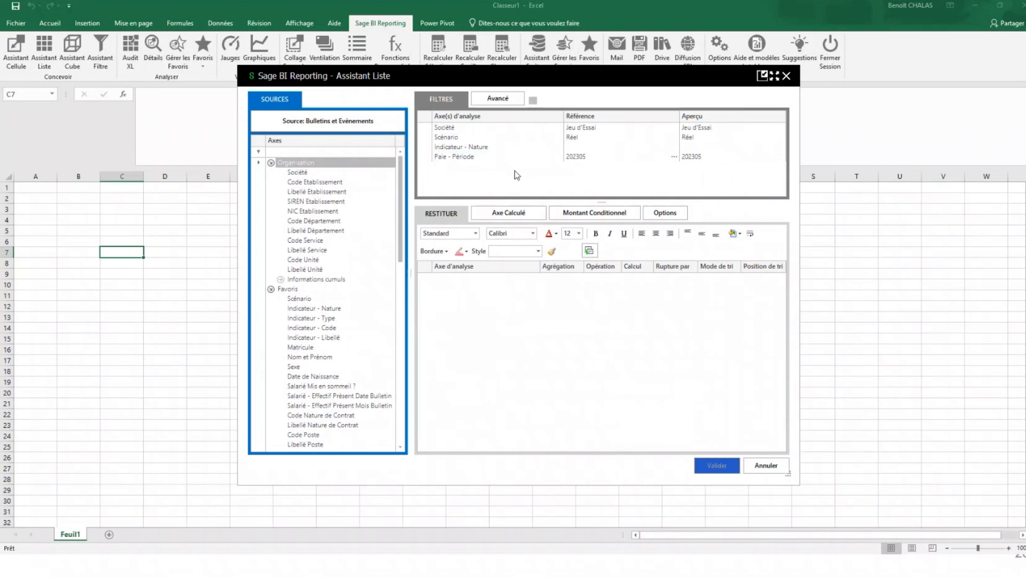
Remove the empty Indicateur - Nature axis from the list's filters.
{"action": "left_click", "coordinate": [607, 148]}
{"action": "left_click", "coordinate": [477, 149]}
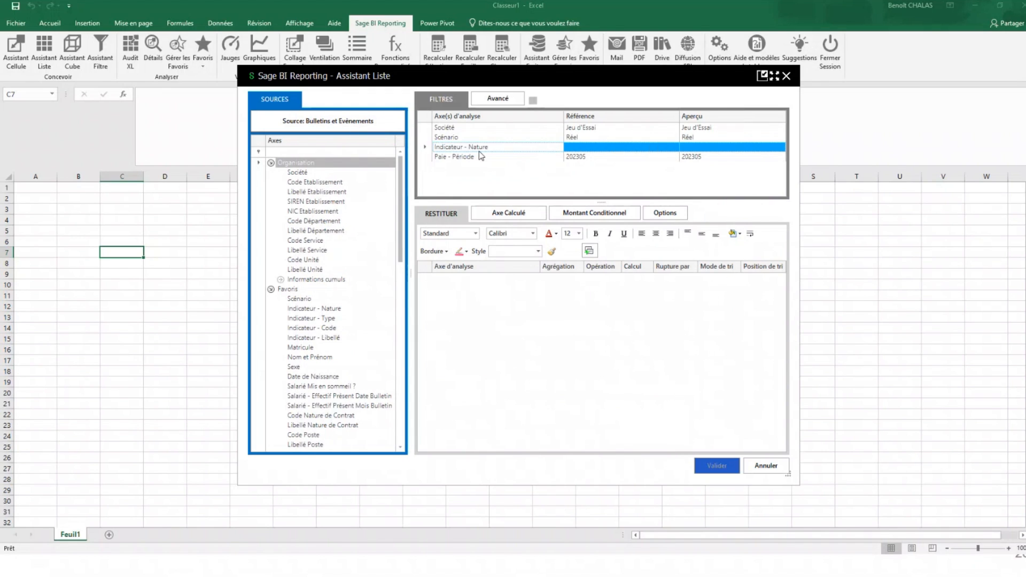
{"action": "key", "text": "Delete"}
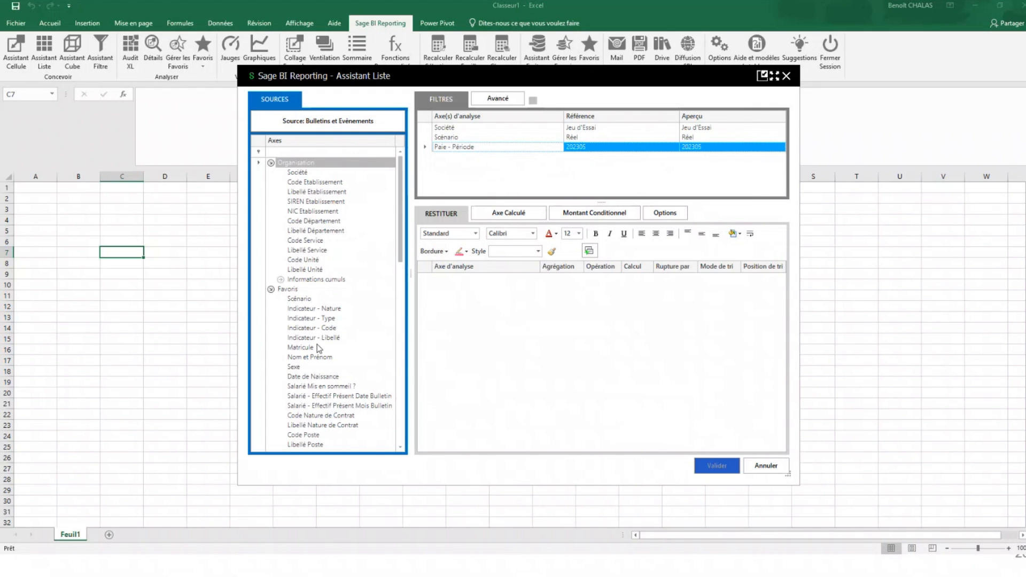
Add Libellé Etablissement and Nom et Prénom as the first two output columns of the payroll list.
{"action": "scroll", "coordinate": [331, 327], "scroll_direction": "down", "scroll_amount": 1}
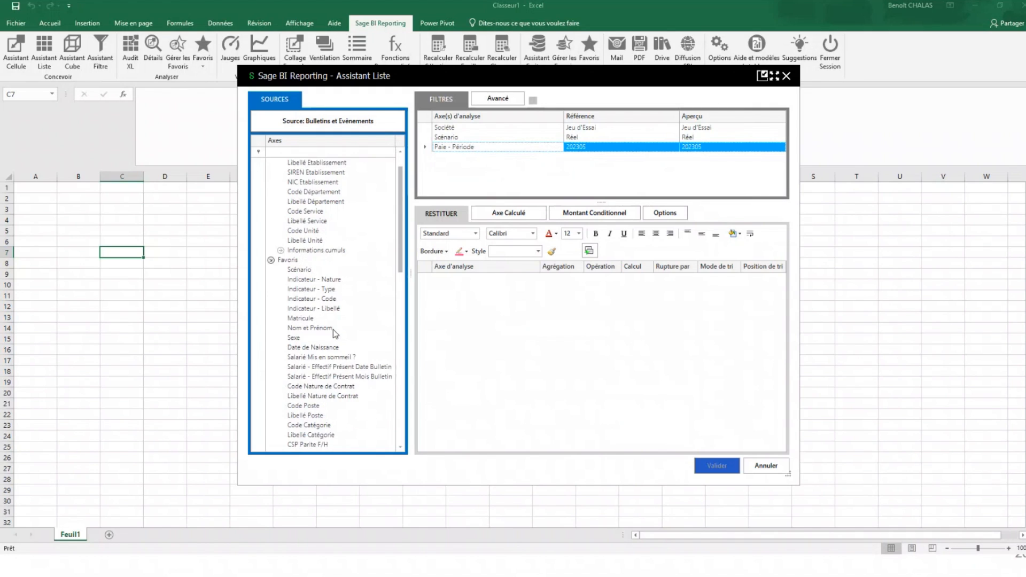
{"action": "scroll", "coordinate": [343, 302], "scroll_direction": "up", "scroll_amount": 1}
{"action": "left_click_drag", "start_coordinate": [332, 194], "coordinate": [452, 299]}
{"action": "scroll", "coordinate": [328, 315], "scroll_direction": "down", "scroll_amount": 2}
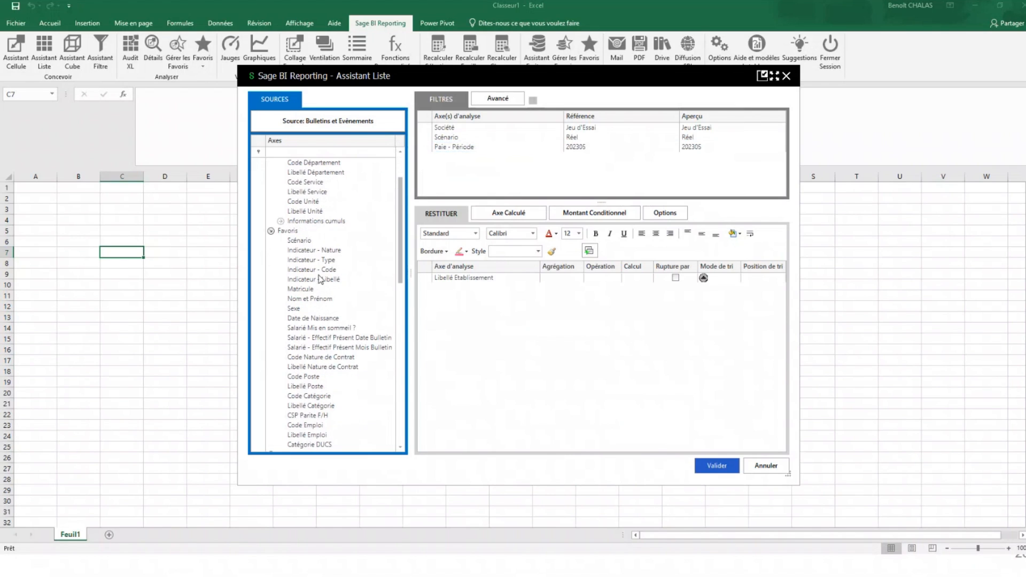
{"action": "left_click_drag", "start_coordinate": [321, 300], "coordinate": [489, 302]}
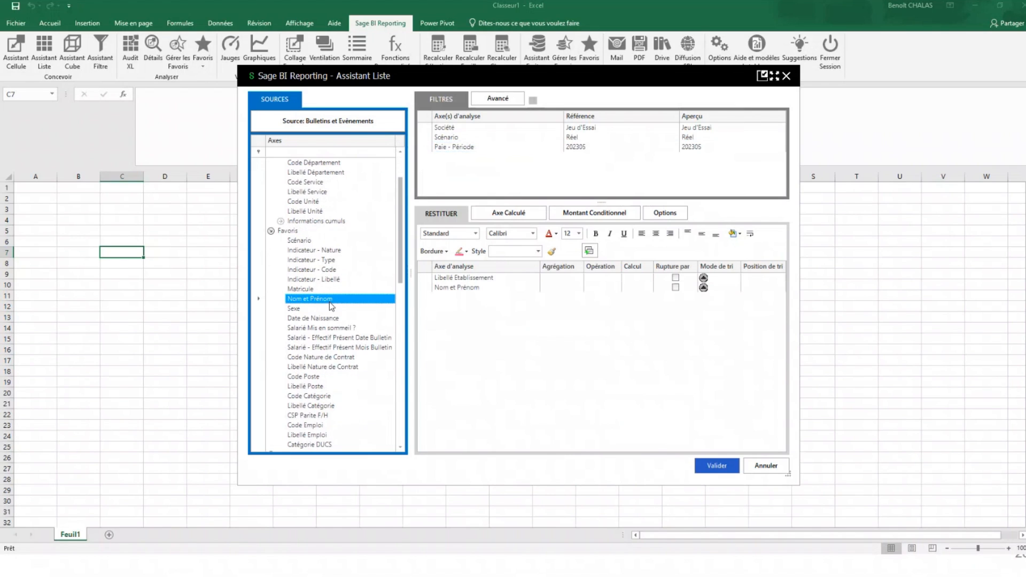
Add the Net à Payer measure from Salaires as the third output column and generate the list in cell C7.
{"action": "scroll", "coordinate": [331, 305], "scroll_direction": "down", "scroll_amount": 7}
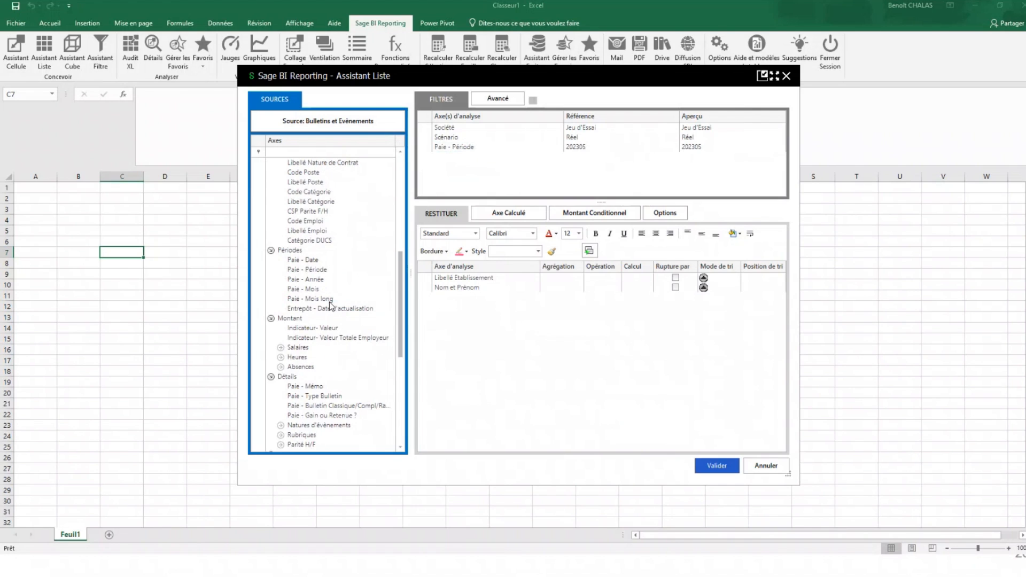
{"action": "left_click", "coordinate": [280, 348]}
{"action": "left_click_drag", "start_coordinate": [313, 378], "coordinate": [500, 348]}
{"action": "left_click", "coordinate": [728, 469]}
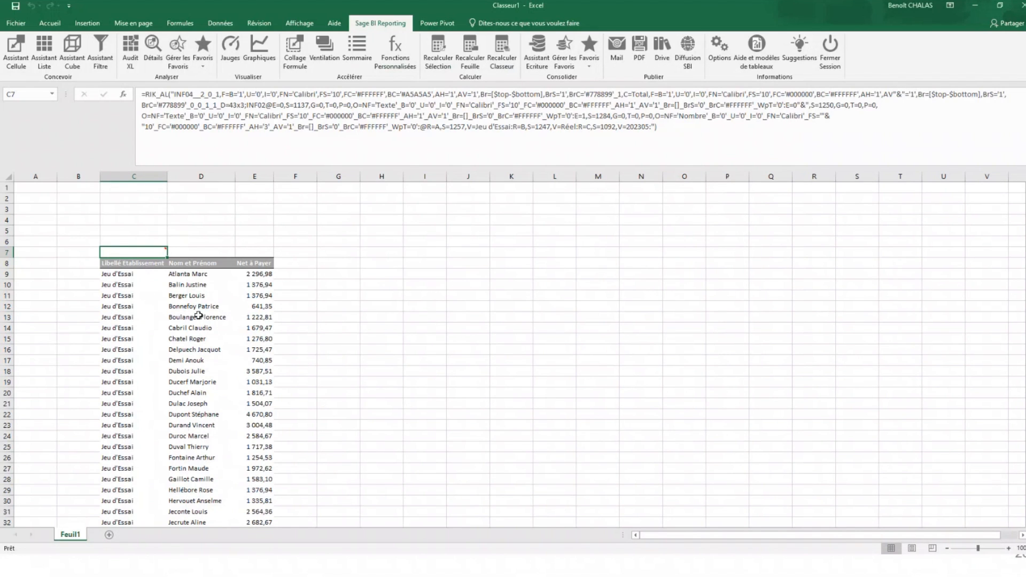
Review the payroll list's rows, reopen its definition from cell C7, and collapse the Favoris group to examine the available axes before closing it.
{"action": "scroll", "coordinate": [201, 315], "scroll_direction": "down", "scroll_amount": 9}
{"action": "scroll", "coordinate": [216, 355], "scroll_direction": "up", "scroll_amount": 7}
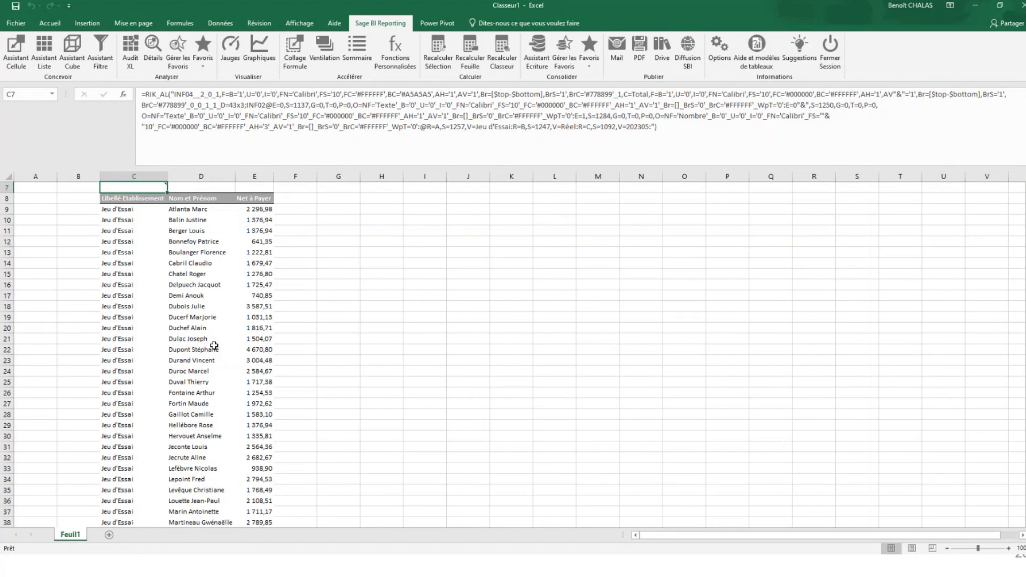
{"action": "scroll", "coordinate": [221, 407], "scroll_direction": "up", "scroll_amount": 2}
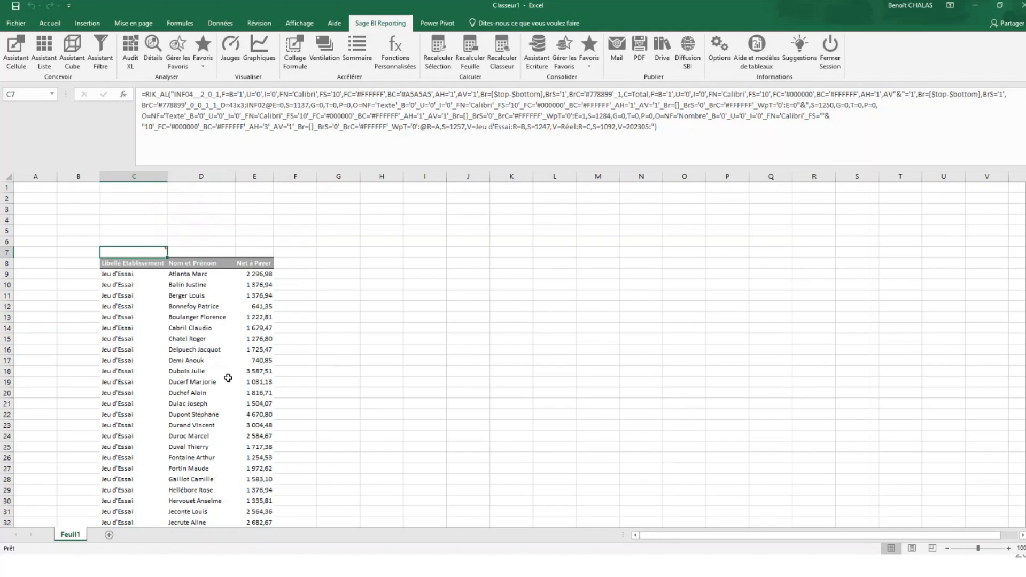
{"action": "double_click", "coordinate": [143, 252]}
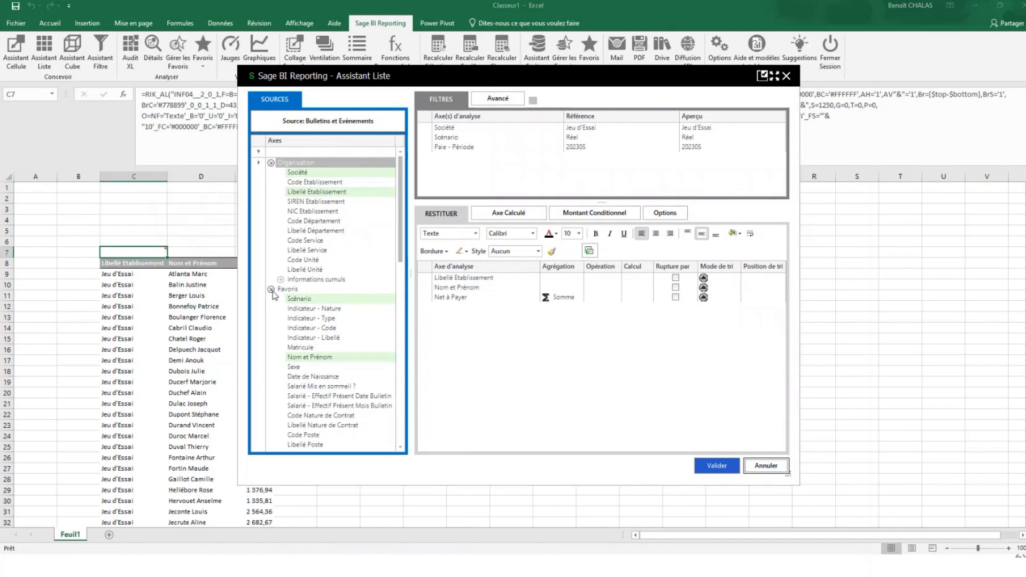
{"action": "left_click", "coordinate": [271, 290]}
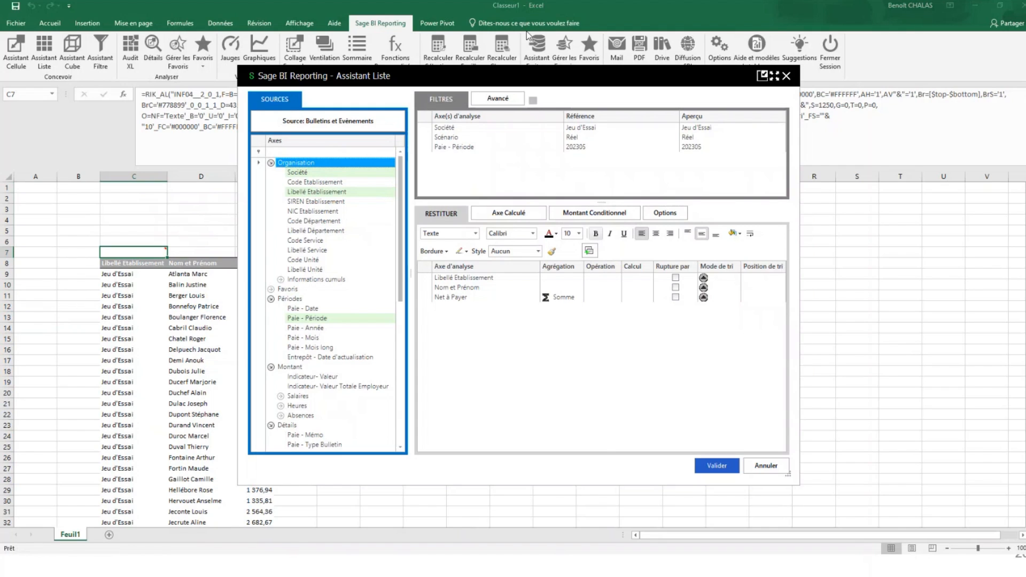
{"action": "left_click", "coordinate": [786, 75]}
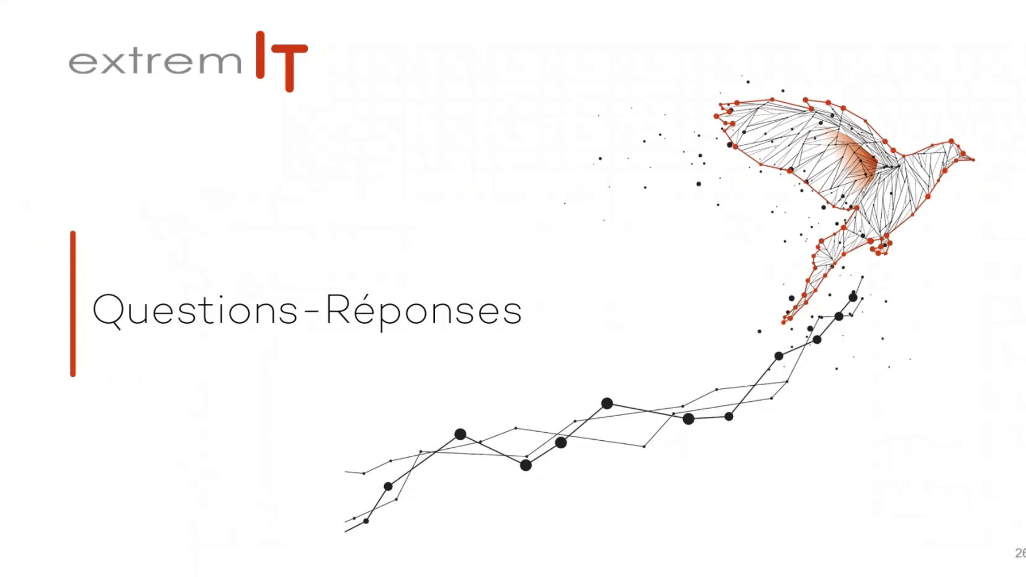
{"action": "key", "text": "Right"}
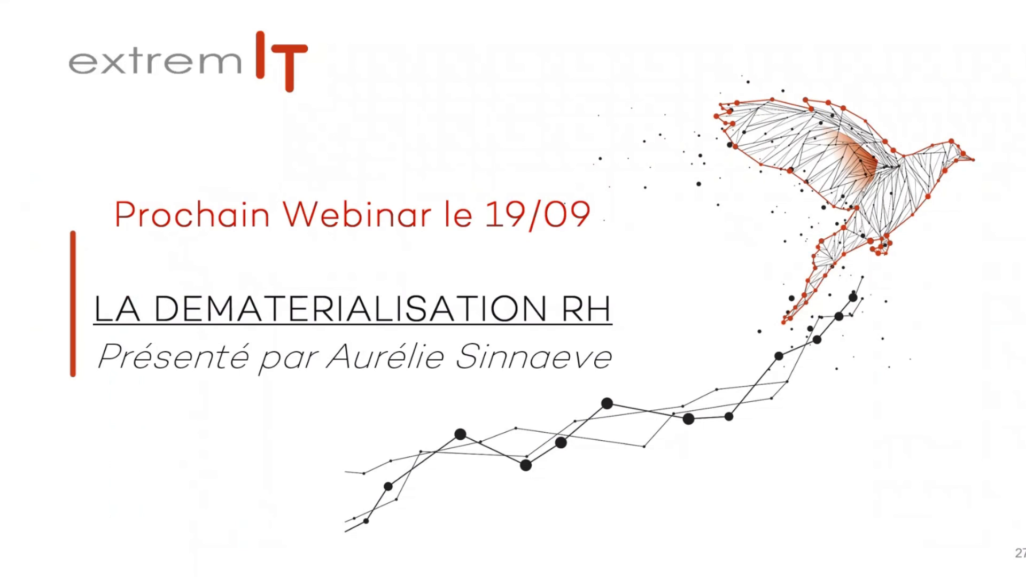